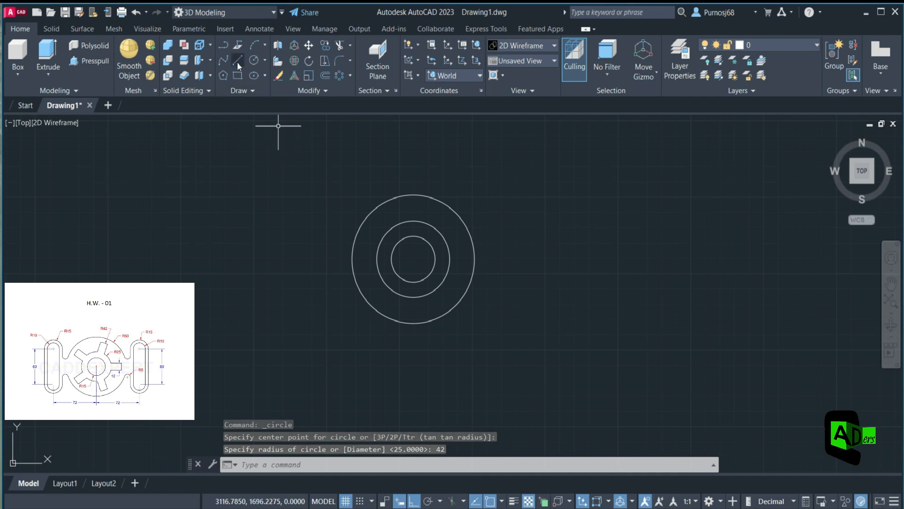
# Draw a horizontal line from the common centre of the three circles out to the right, well past the outer circle.
pyautogui.click(412, 259)
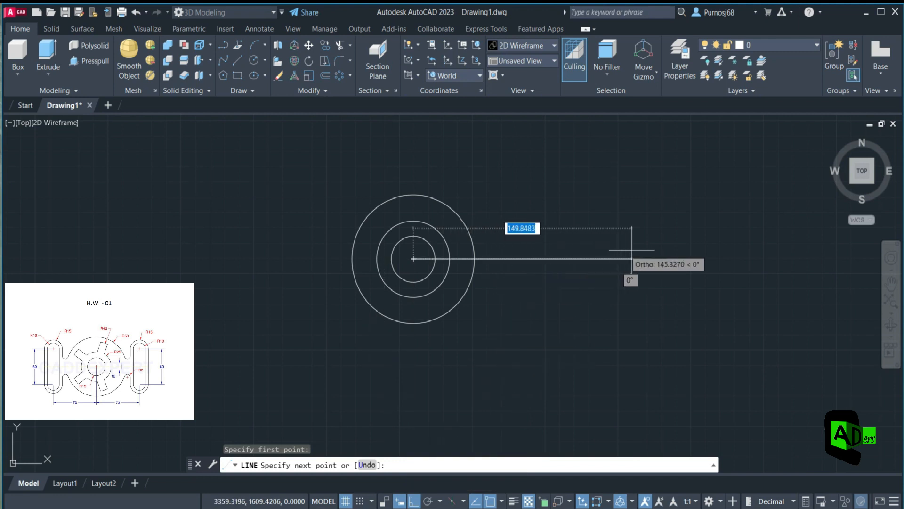
pyautogui.click(650, 258)
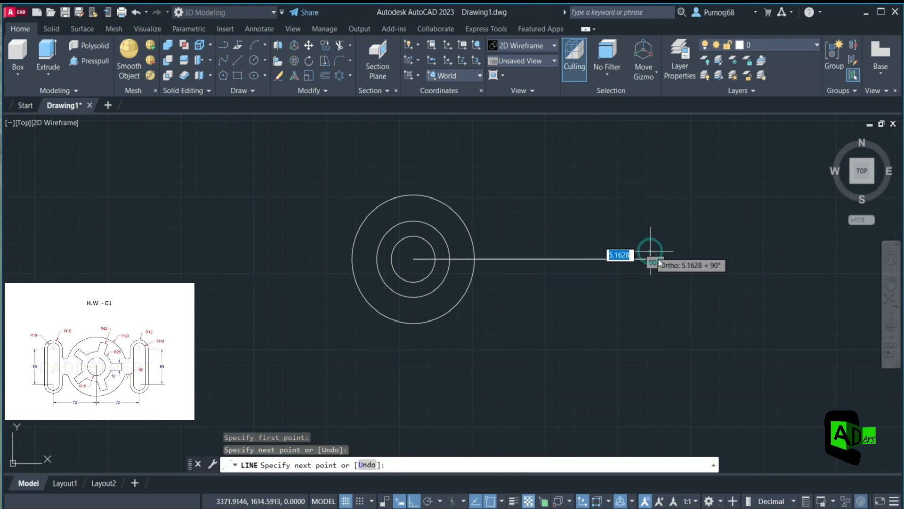
pyautogui.press('Escape')
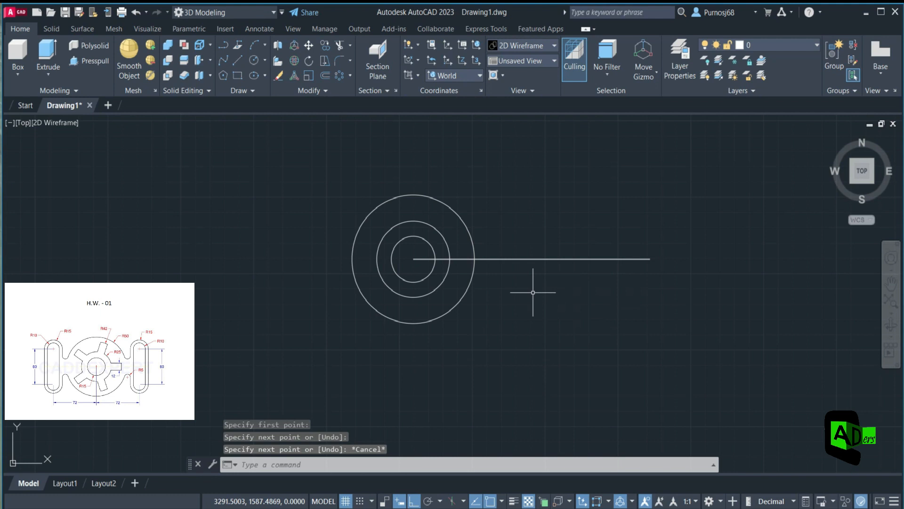
# Offset the horizontal centre line by 6 units, once above and once below.
pyautogui.click(324, 77)
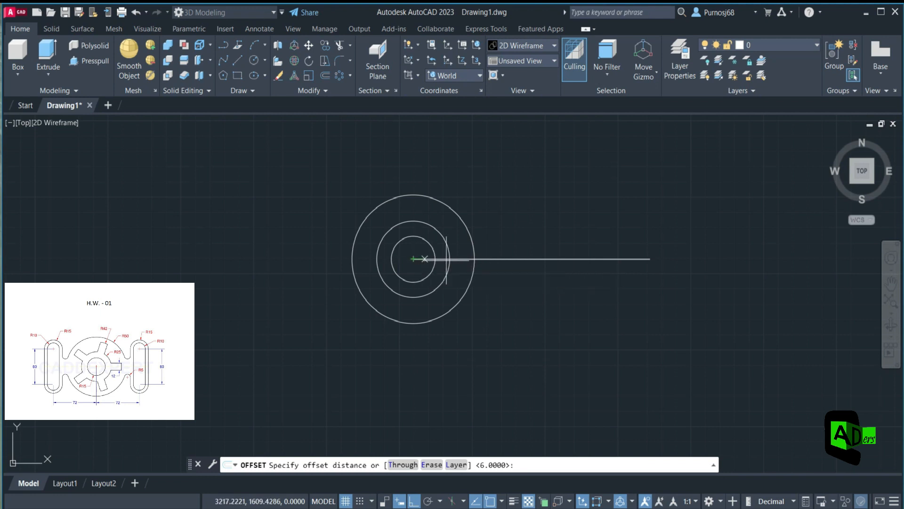
pyautogui.press('Return')
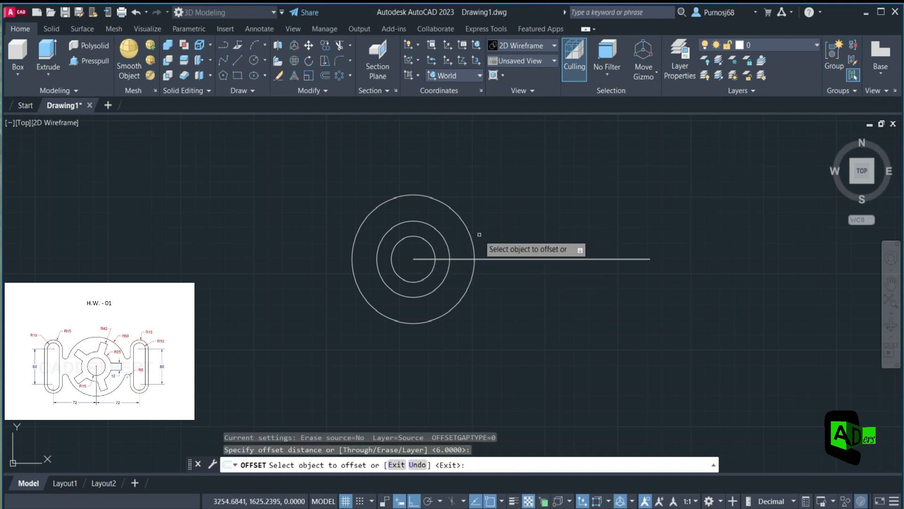
pyautogui.click(496, 258)
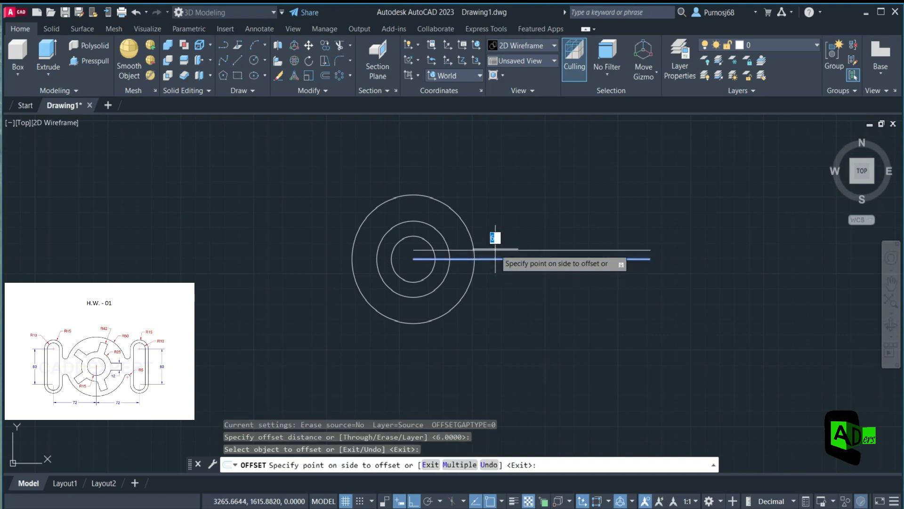
pyautogui.click(494, 237)
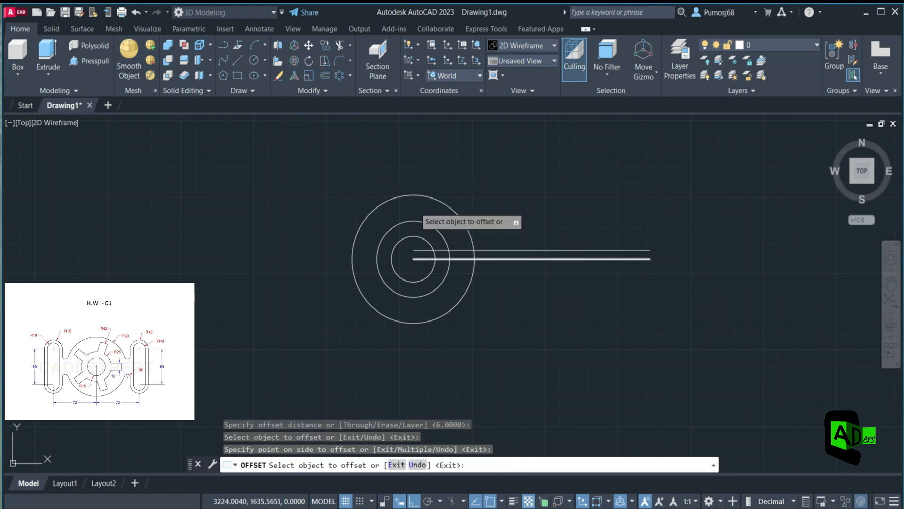
pyautogui.click(325, 75)
pyautogui.press('Return')
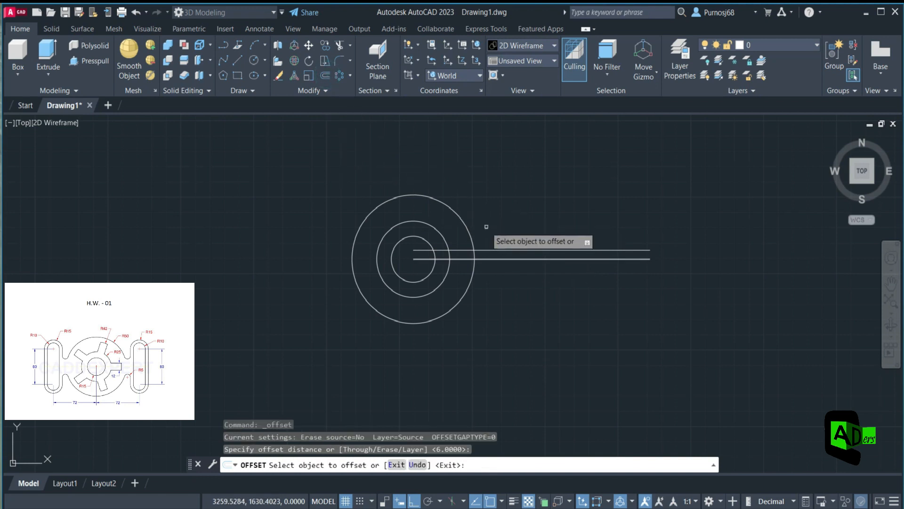
pyautogui.click(490, 260)
pyautogui.click(490, 265)
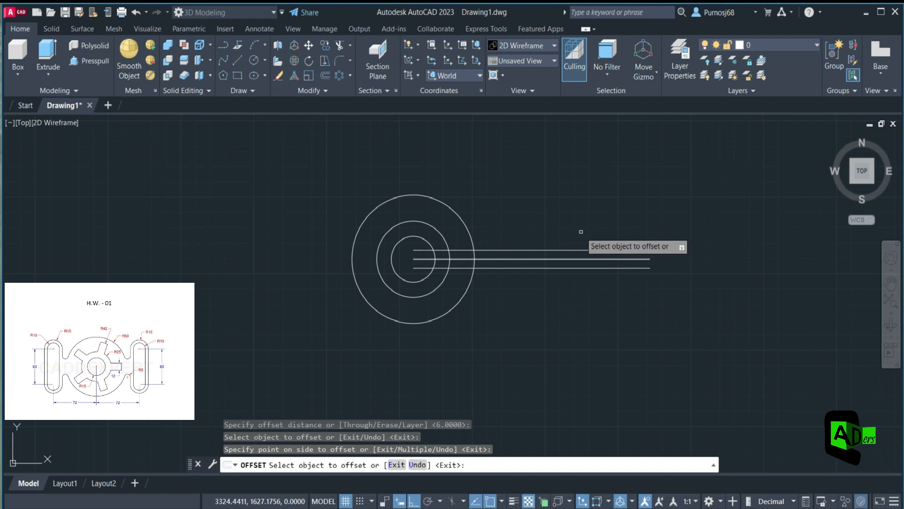
pyautogui.press('Escape')
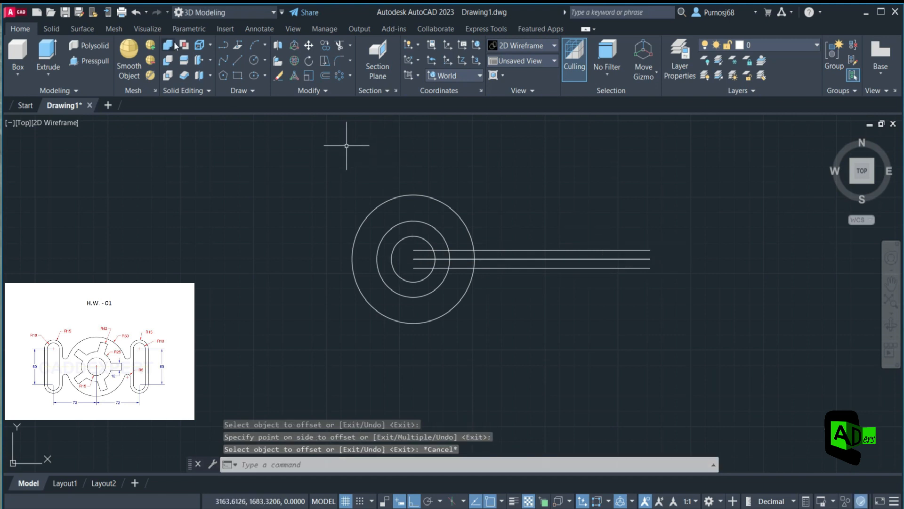
# Trim the three lines and the circles so only a closed tab remains between the middle circle and the outer arc.
pyautogui.write('TR')
pyautogui.click(290, 158)
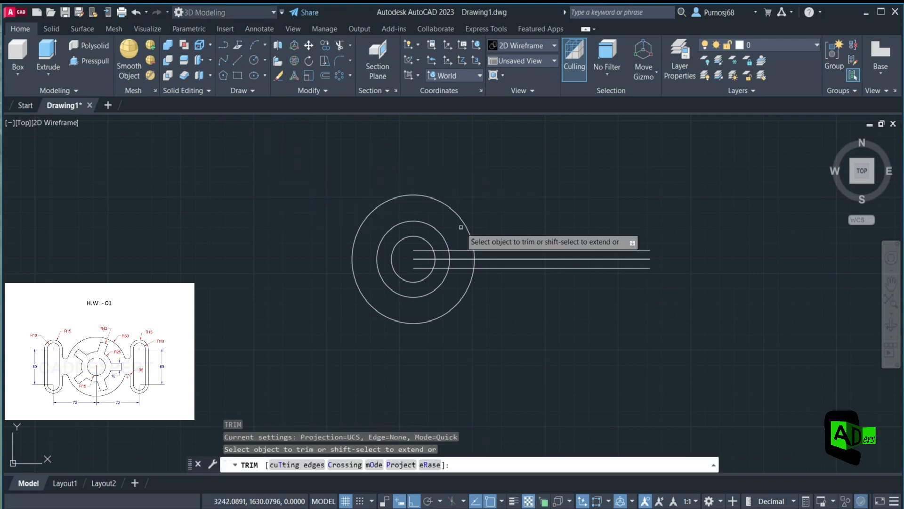
pyautogui.click(505, 249)
pyautogui.click(507, 259)
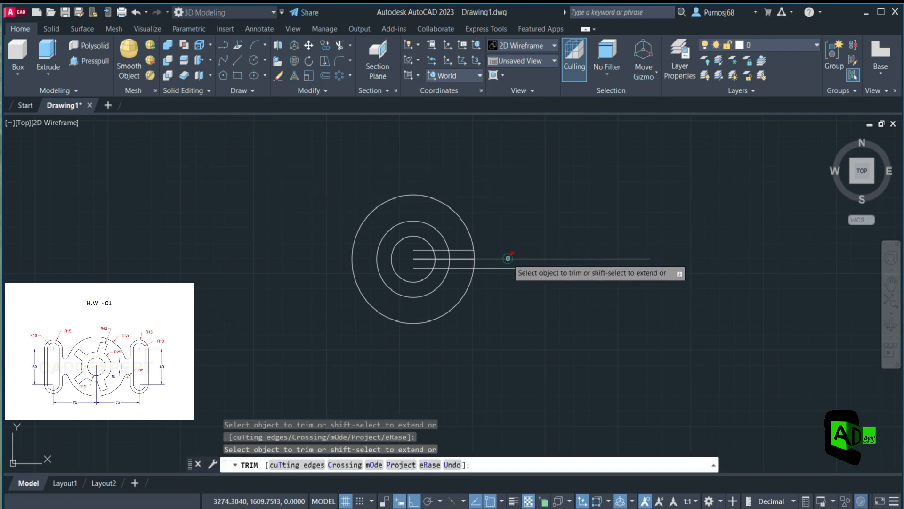
pyautogui.click(419, 250)
pyautogui.click(419, 267)
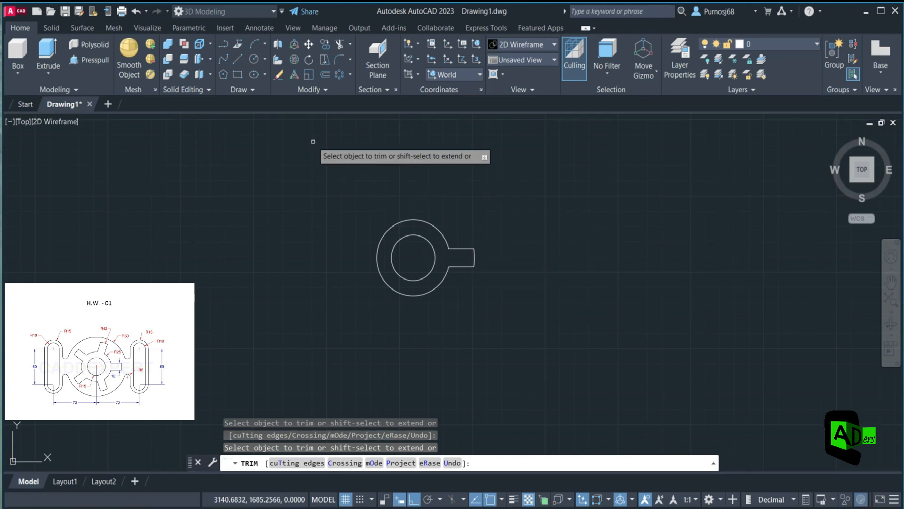
# Polar-array the tab's two edges and end arc around the circles' centre with 5 items over 360 degrees.
pyautogui.click(349, 75)
pyautogui.click(369, 143)
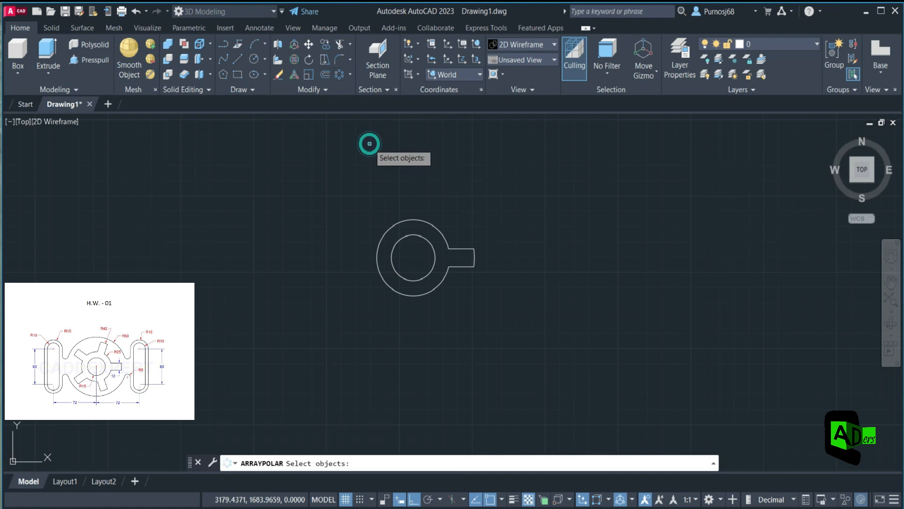
pyautogui.click(464, 249)
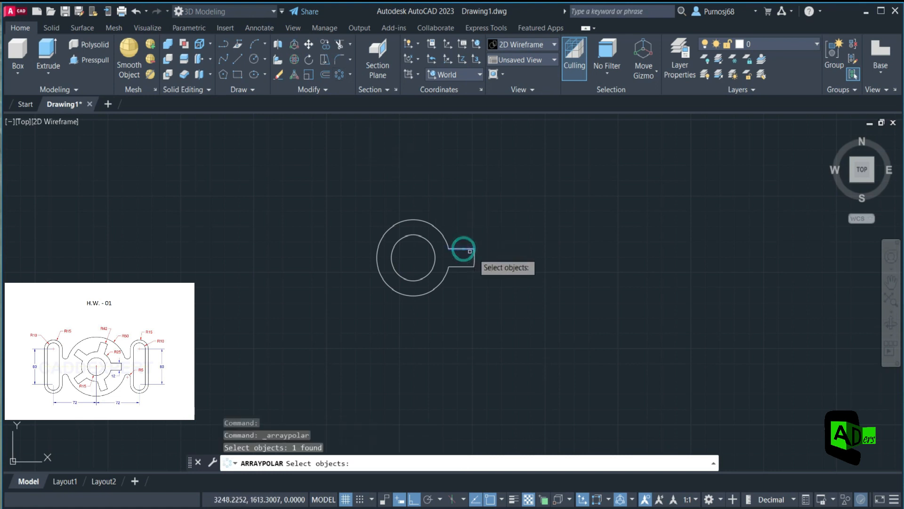
pyautogui.click(474, 256)
pyautogui.click(464, 268)
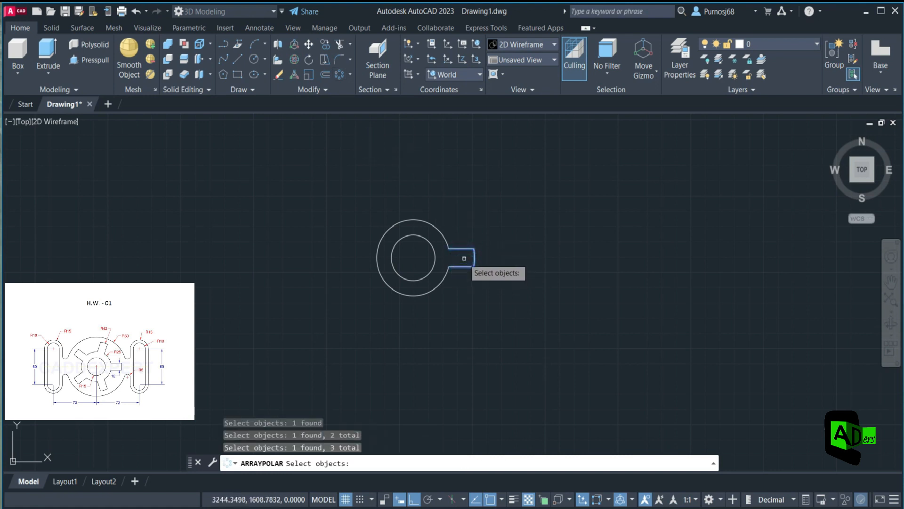
pyautogui.press('Return')
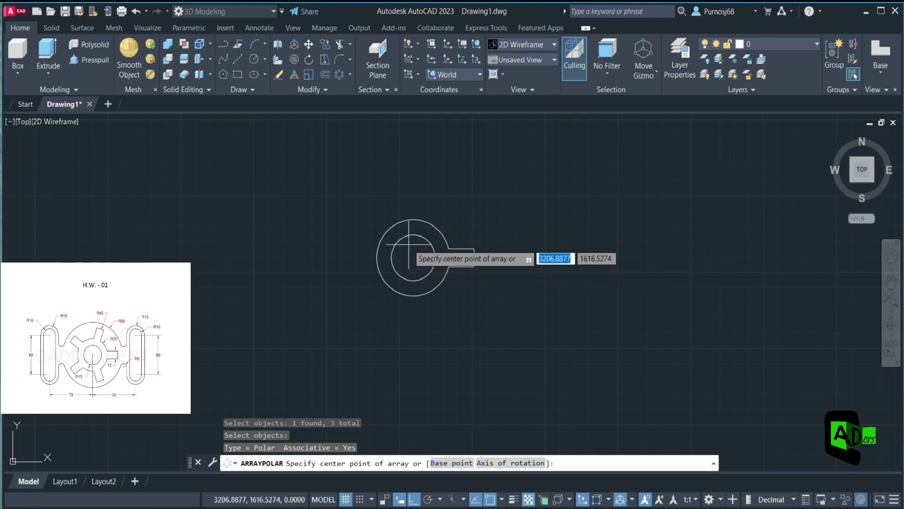
pyautogui.click(413, 257)
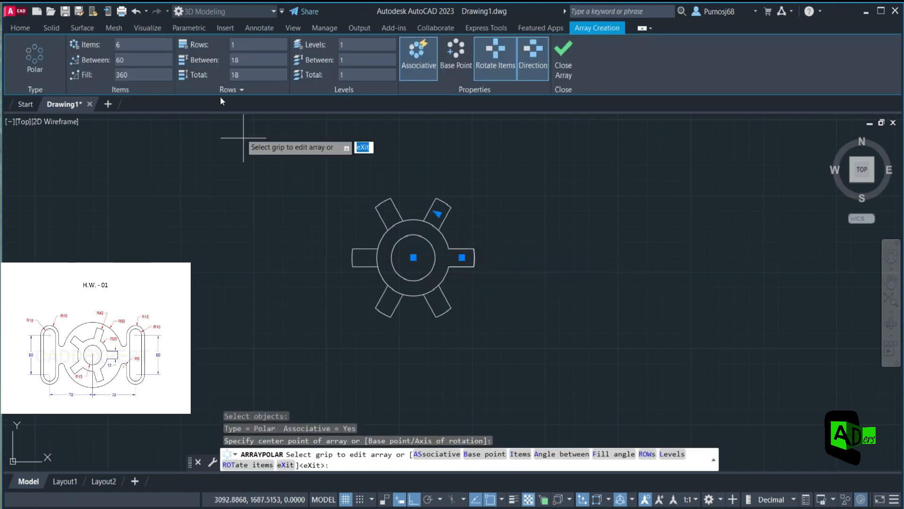
pyautogui.click(117, 45)
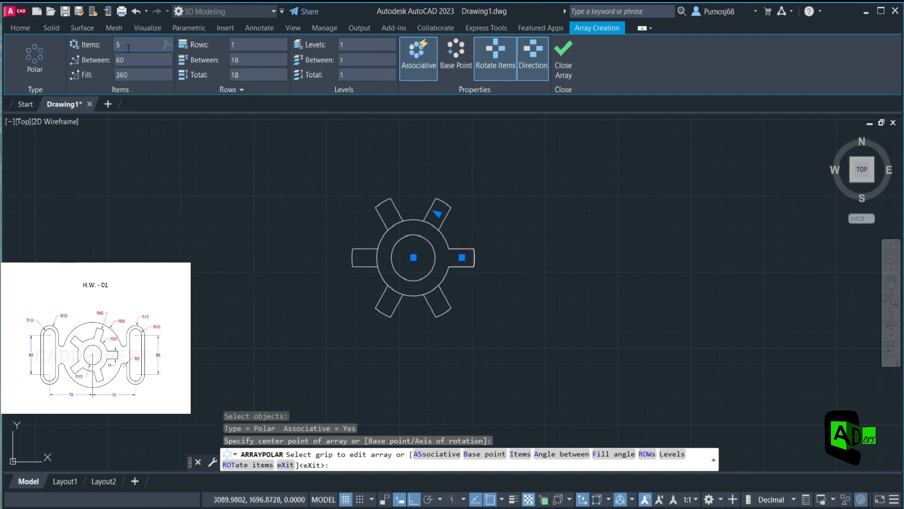
pyautogui.press('Return')
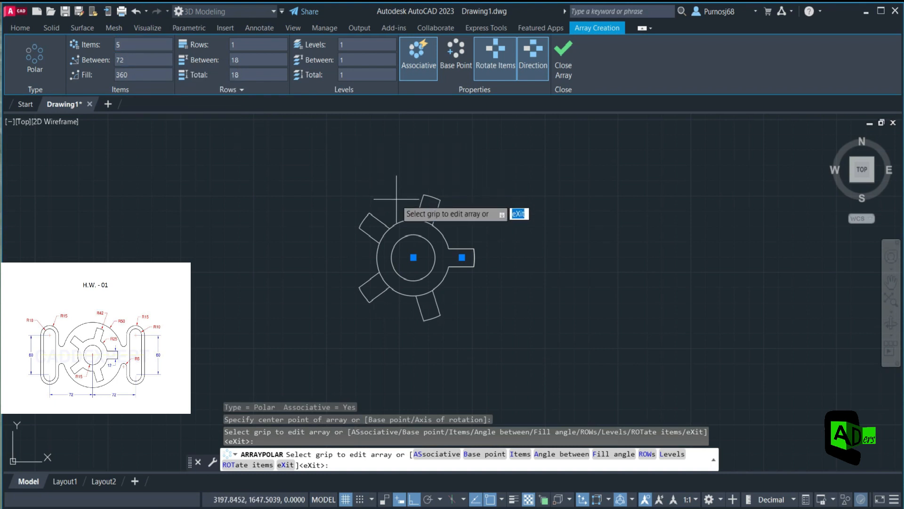
pyautogui.press('Escape')
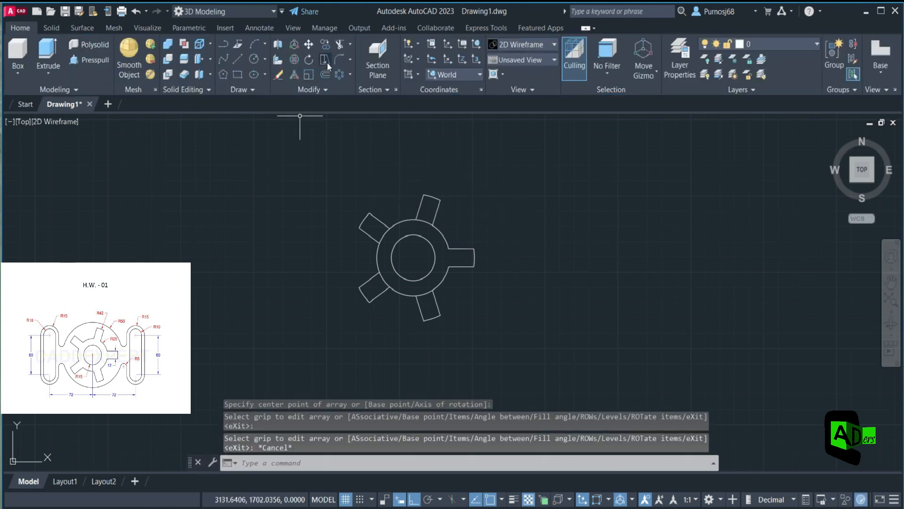
# Trim the middle circle's arcs across the bases of the four arrayed tabs.
pyautogui.write('tr')
pyautogui.press('Return')
pyautogui.click(384, 234)
pyautogui.click(425, 221)
pyautogui.click(385, 279)
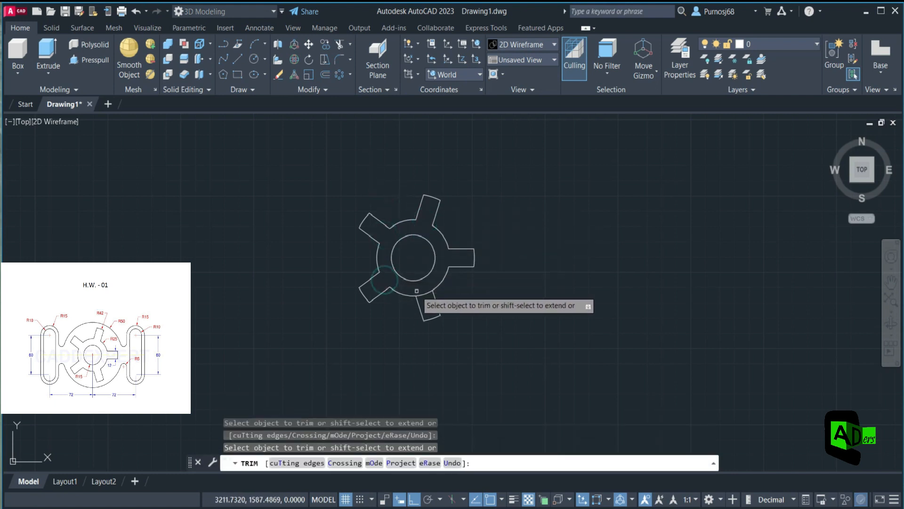
pyautogui.click(426, 295)
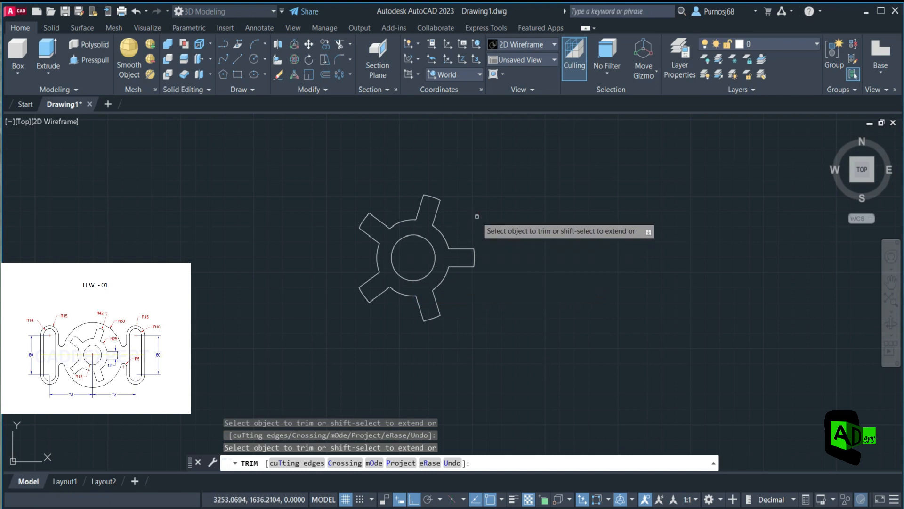
pyautogui.press('Escape')
# Draw a 72-unit horizontal construction line from the circle centre to the right.
pyautogui.click(236, 62)
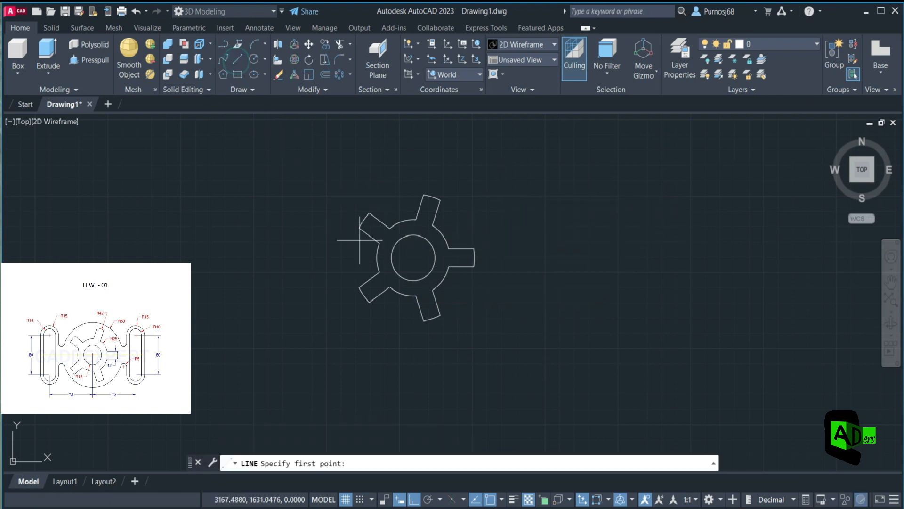
pyautogui.click(413, 258)
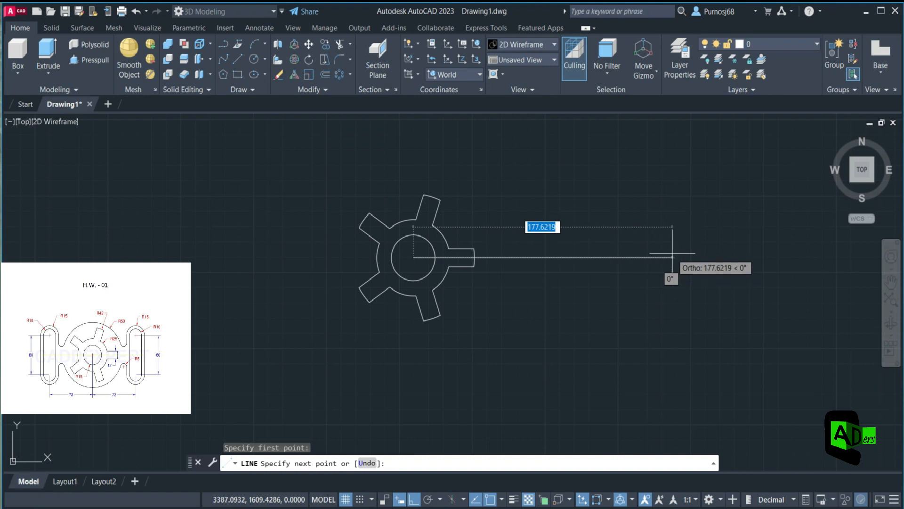
pyautogui.write('72')
pyautogui.press('Return')
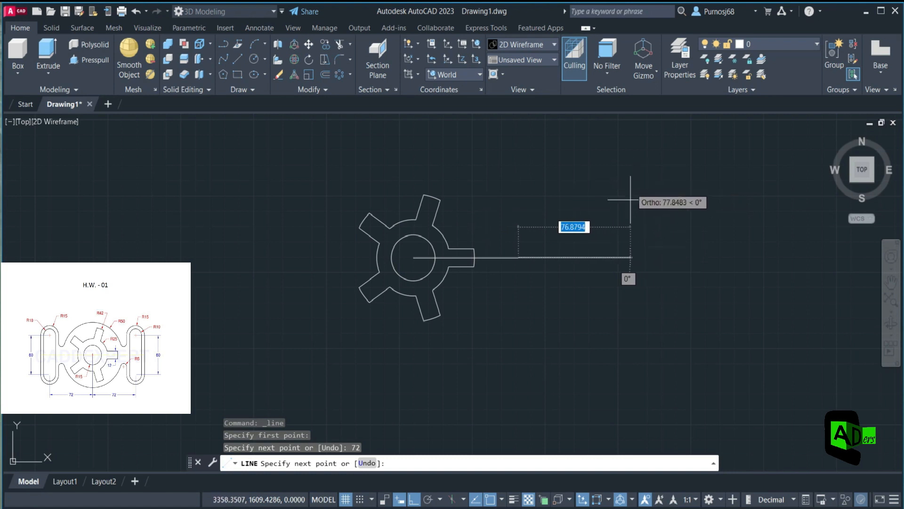
pyautogui.press('Escape')
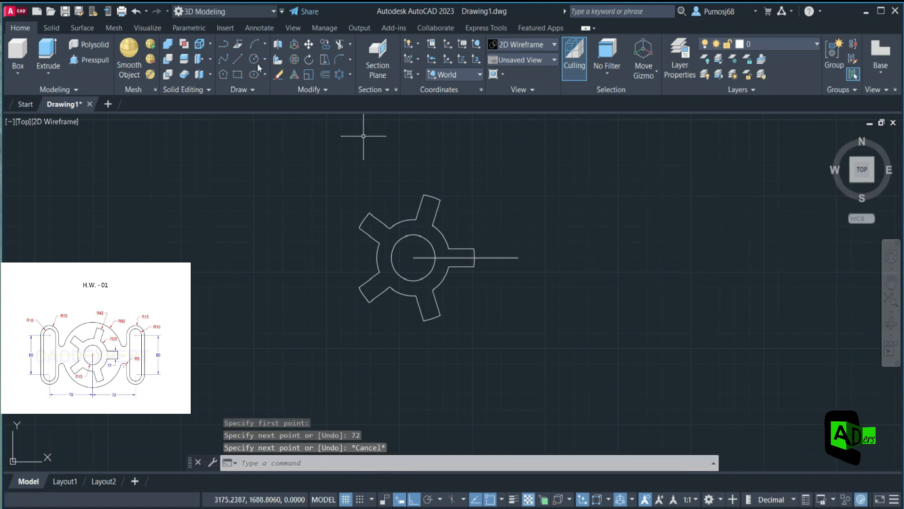
# Draw a 30-unit vertical line upward from the right end of the 72-unit line.
pyautogui.click(237, 58)
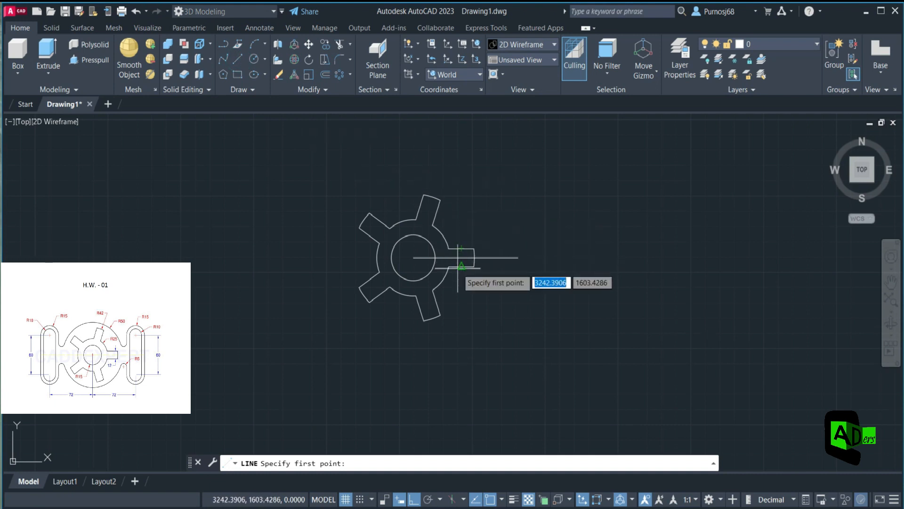
pyautogui.click(518, 258)
pyautogui.write('30')
pyautogui.press('Return')
pyautogui.press('Escape')
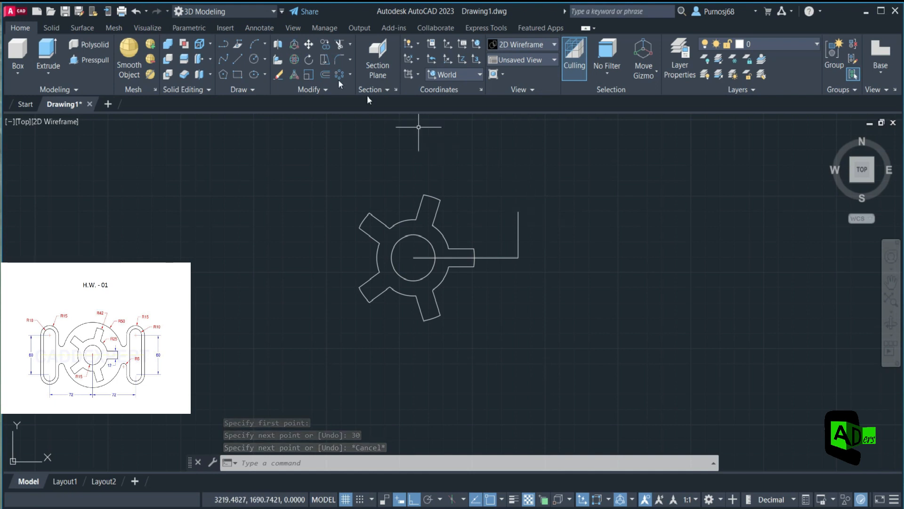
# Draw a 10-unit horizontal line to the right from the top of the vertical line.
pyautogui.click(238, 59)
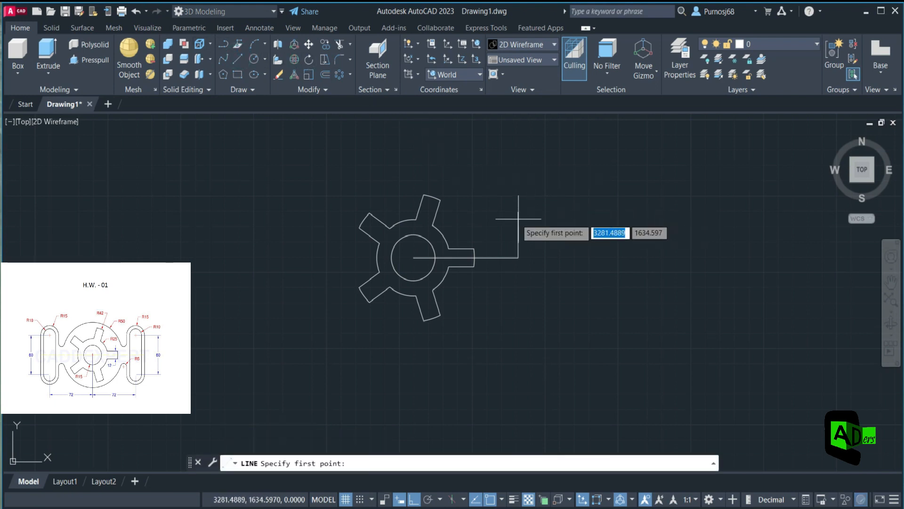
pyautogui.click(518, 212)
pyautogui.write('10')
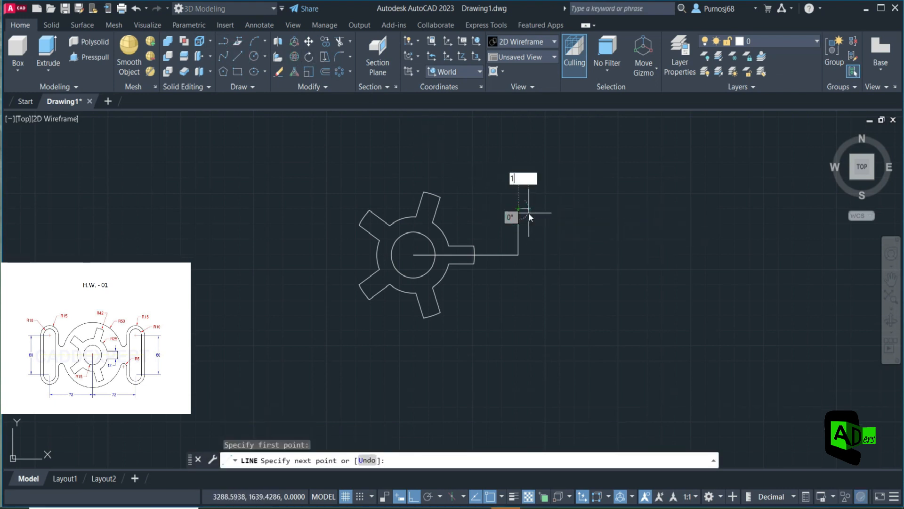
pyautogui.press('Return')
pyautogui.press('Escape')
# Draw a rectangle 20 wide and 60 high, extending down and left from the right end of the 10-unit line.
pyautogui.click(237, 72)
pyautogui.click(533, 208)
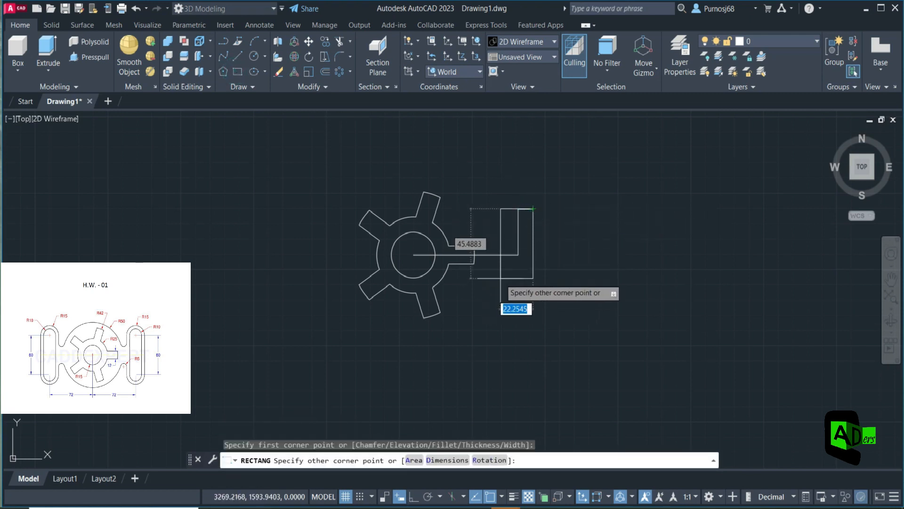
pyautogui.write('20')
pyautogui.press('Tab')
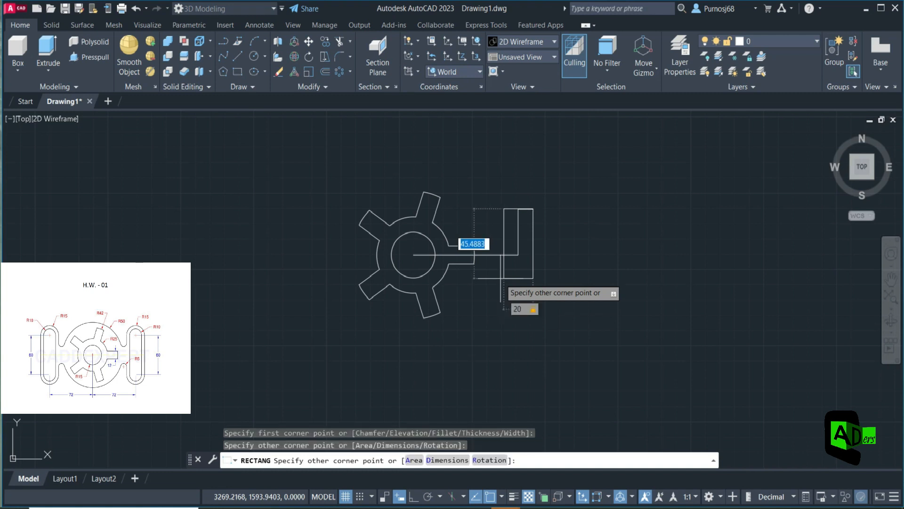
pyautogui.press('Return')
pyautogui.press('Escape')
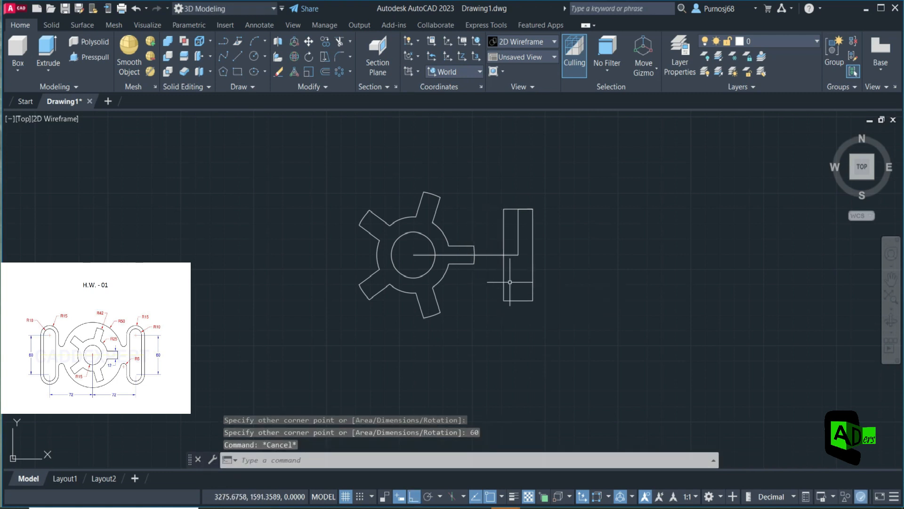
# Draw two circles of radius 10 centred on the midpoints of the rectangle's top and bottom edges.
pyautogui.click(250, 56)
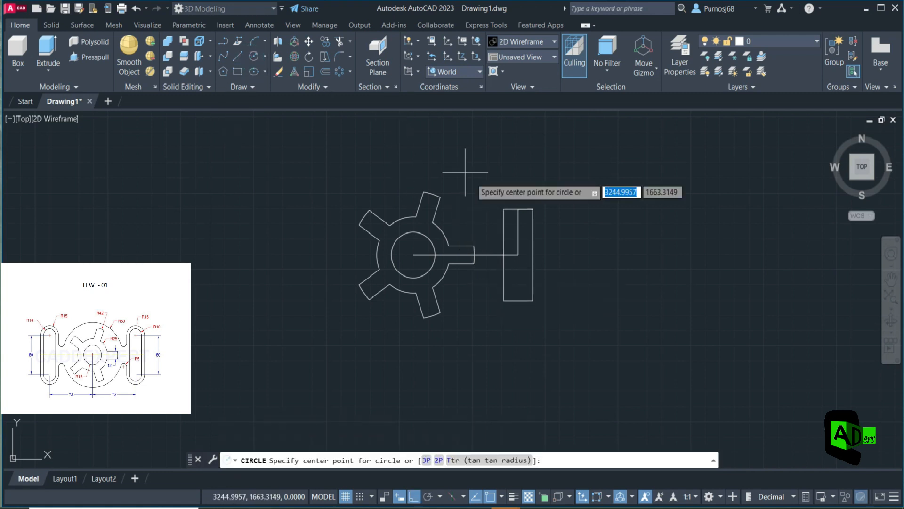
pyautogui.click(518, 208)
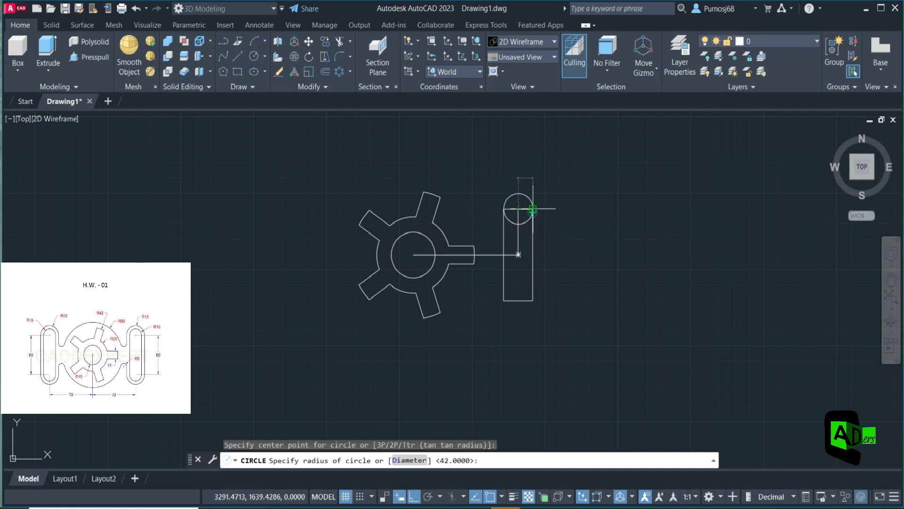
pyautogui.press('Escape')
pyautogui.click(254, 55)
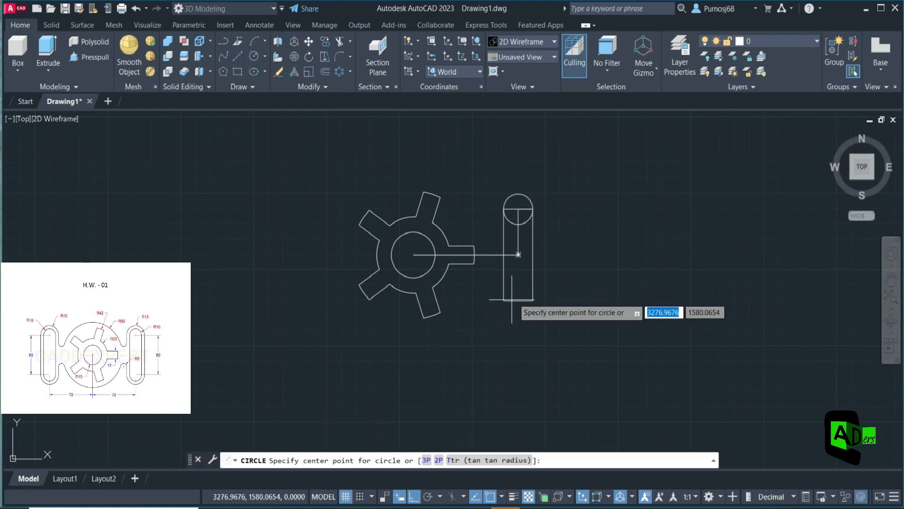
pyautogui.click(518, 300)
pyautogui.press('Escape')
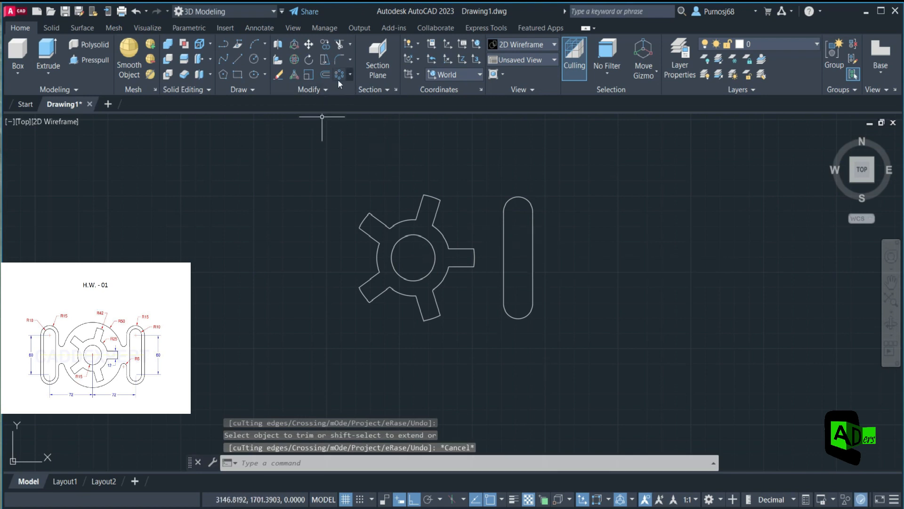
# Join the slot's two end arcs and two straight sides into a single polyline.
pyautogui.click(326, 89)
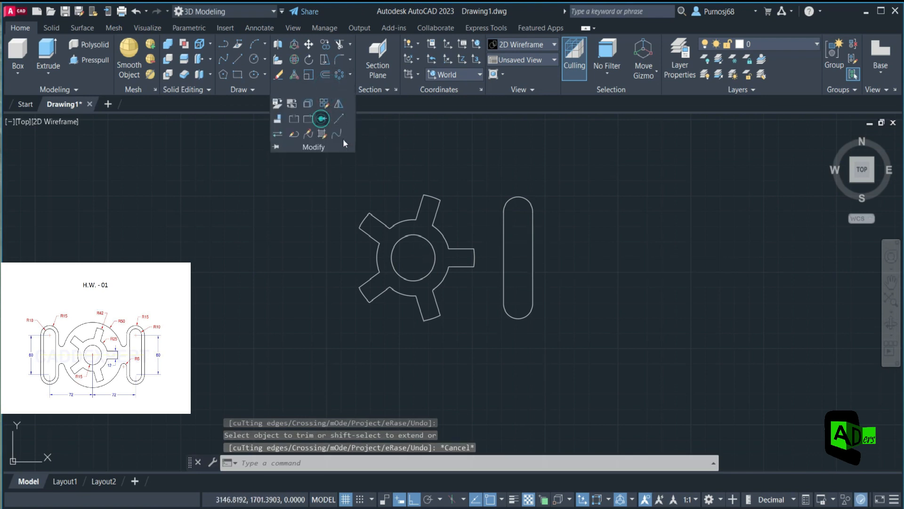
pyautogui.click(323, 120)
pyautogui.click(515, 198)
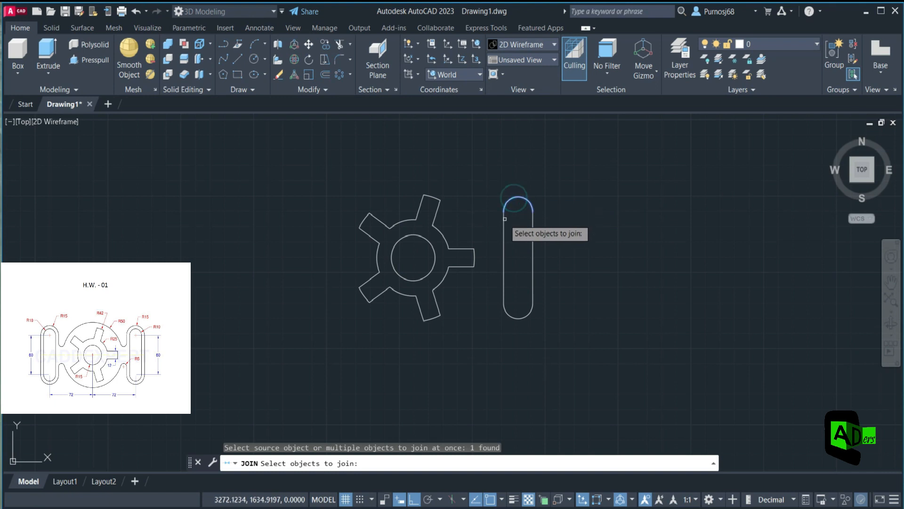
pyautogui.click(504, 218)
pyautogui.click(532, 236)
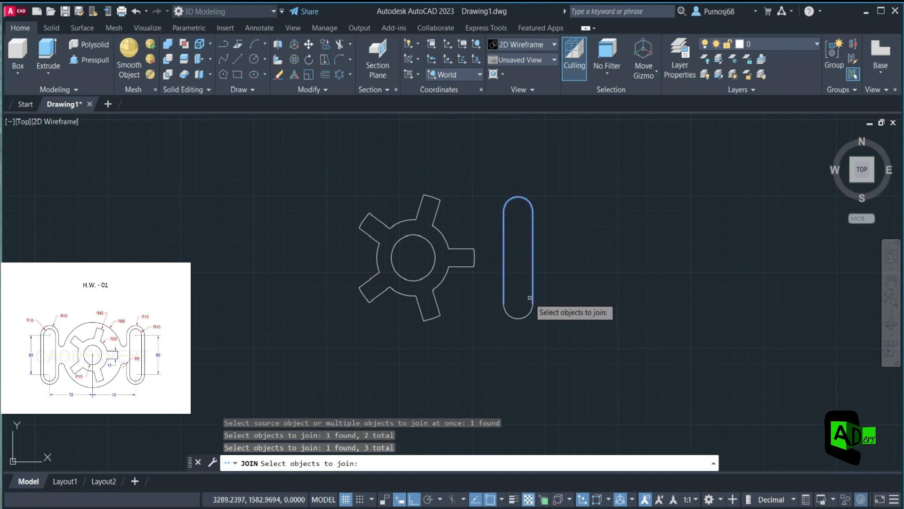
pyautogui.click(527, 311)
pyautogui.press('Return')
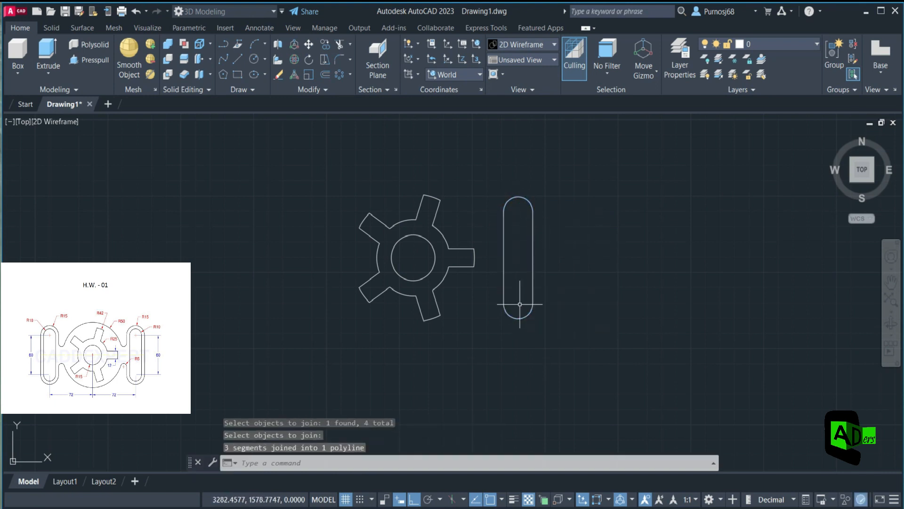
# Offset the joined slot outline outward by 5 units.
pyautogui.click(326, 74)
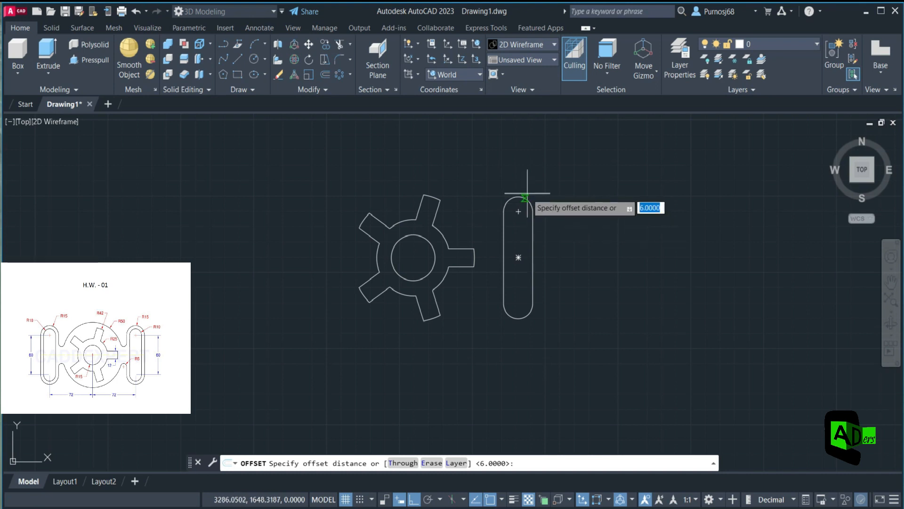
pyautogui.press('Return')
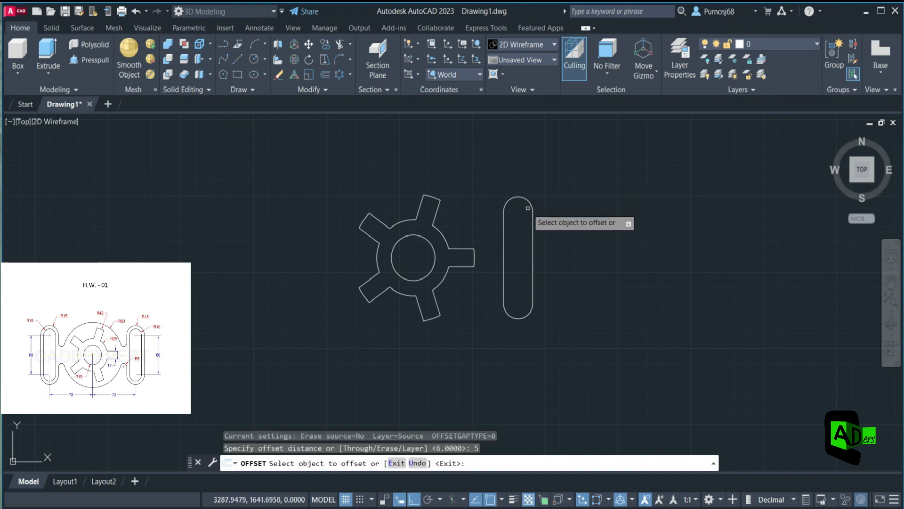
pyautogui.click(533, 206)
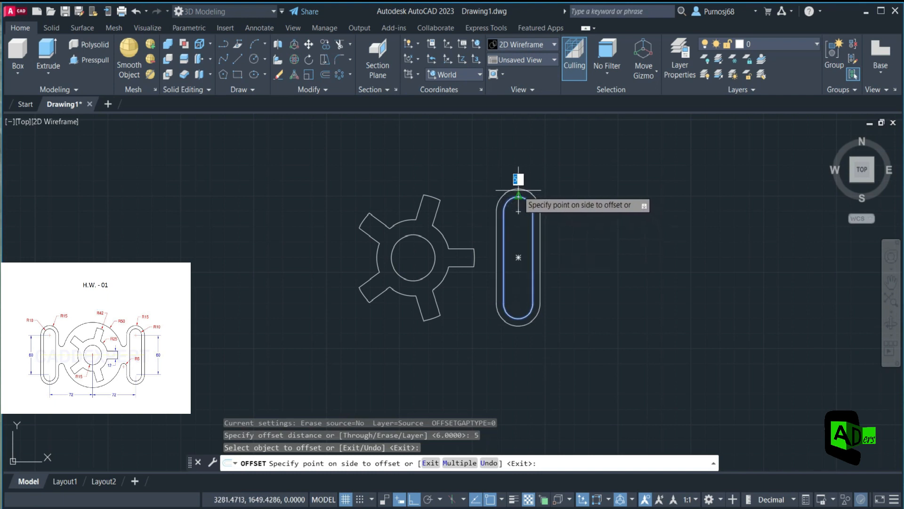
pyautogui.click(516, 190)
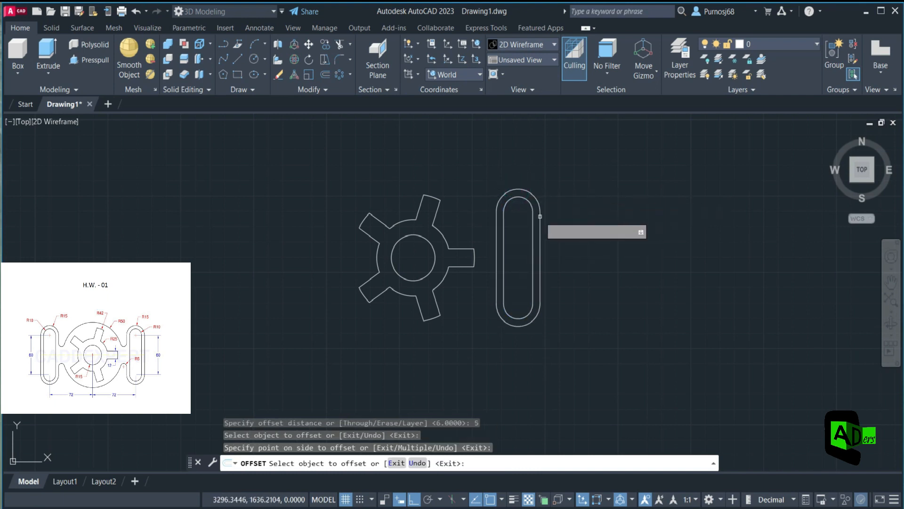
pyautogui.press('Escape')
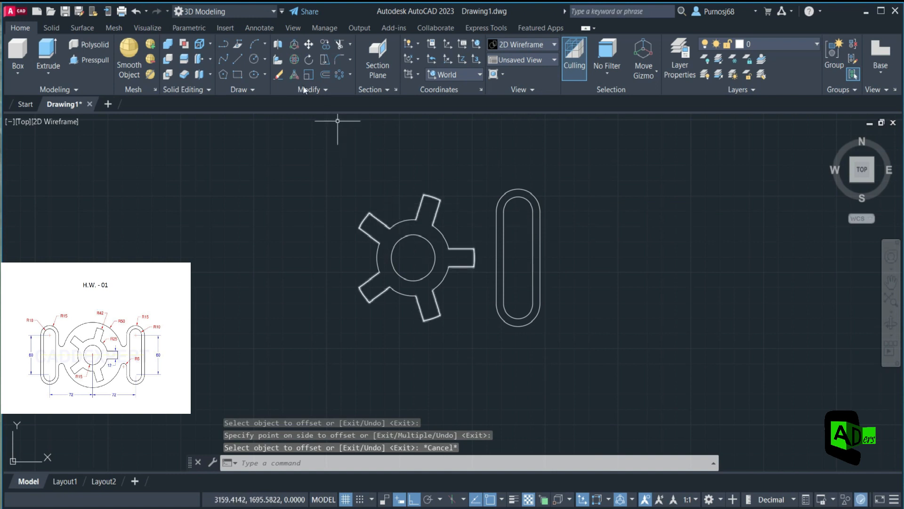
# Draw a circle of radius 50 centred on the hub's centre.
pyautogui.click(264, 60)
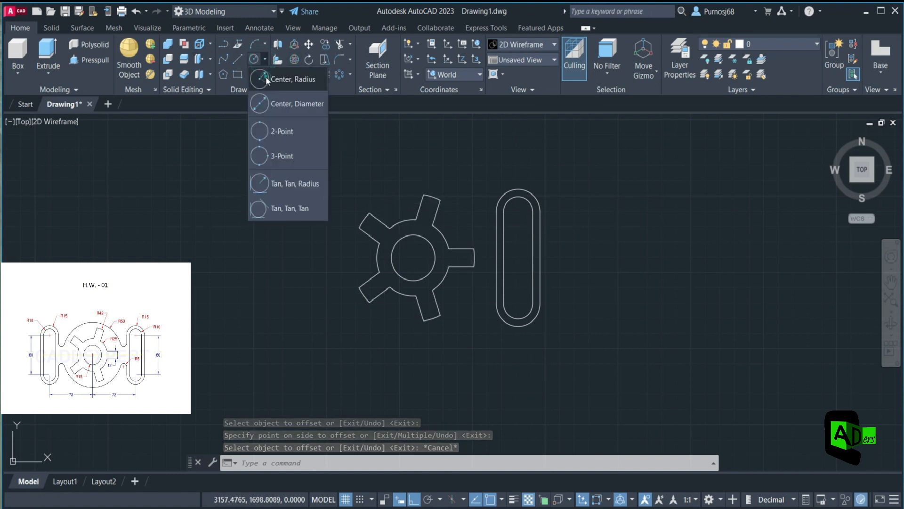
pyautogui.click(288, 81)
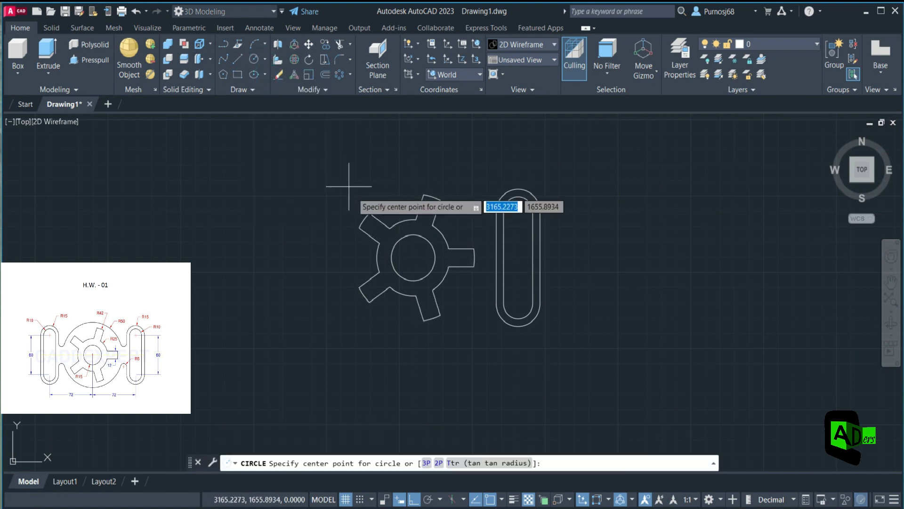
pyautogui.click(414, 257)
pyautogui.write('50')
pyautogui.press('Return')
pyautogui.press('Escape')
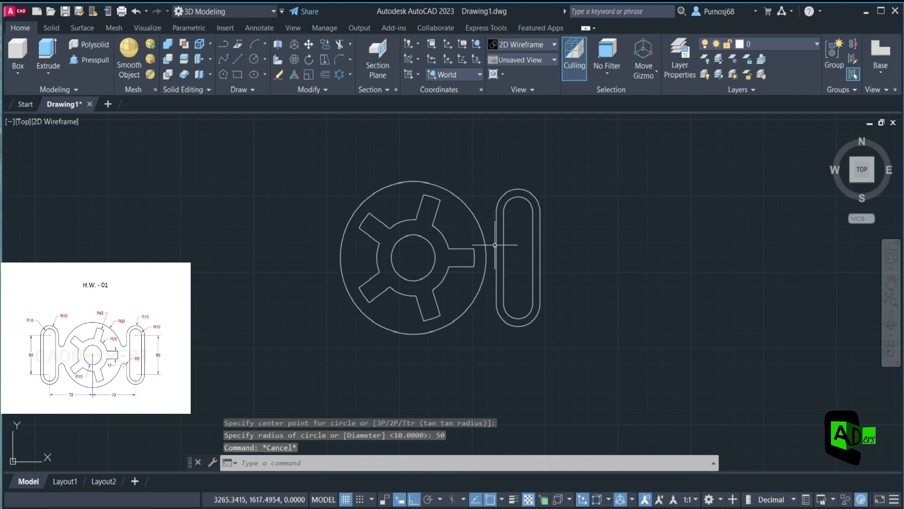
# Draw an upper circle of radius 5 tangent to the large circle and the outer slot outline.
pyautogui.click(264, 60)
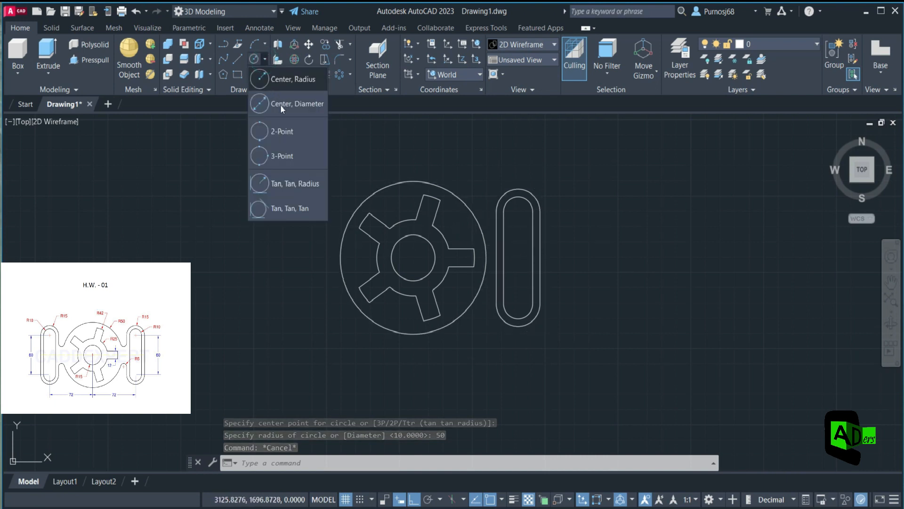
pyautogui.click(292, 185)
pyautogui.click(477, 225)
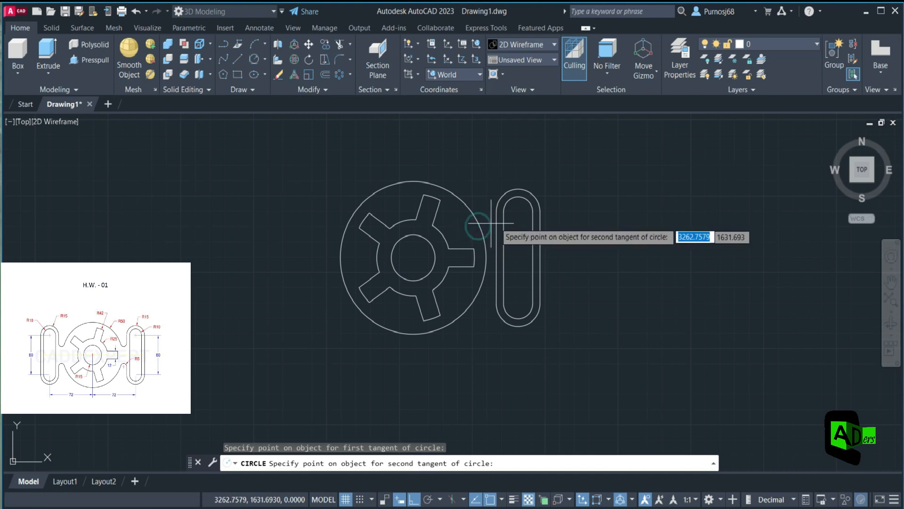
pyautogui.click(496, 224)
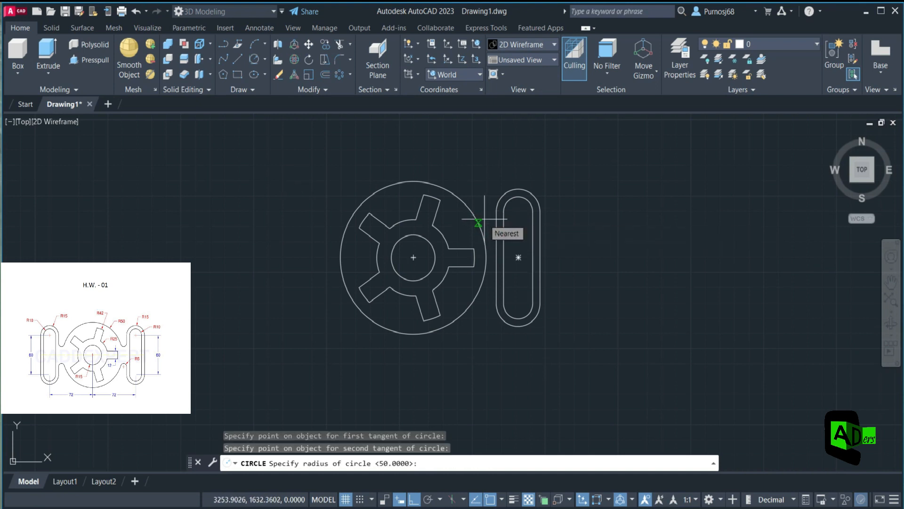
pyautogui.write('5')
pyautogui.press('Return')
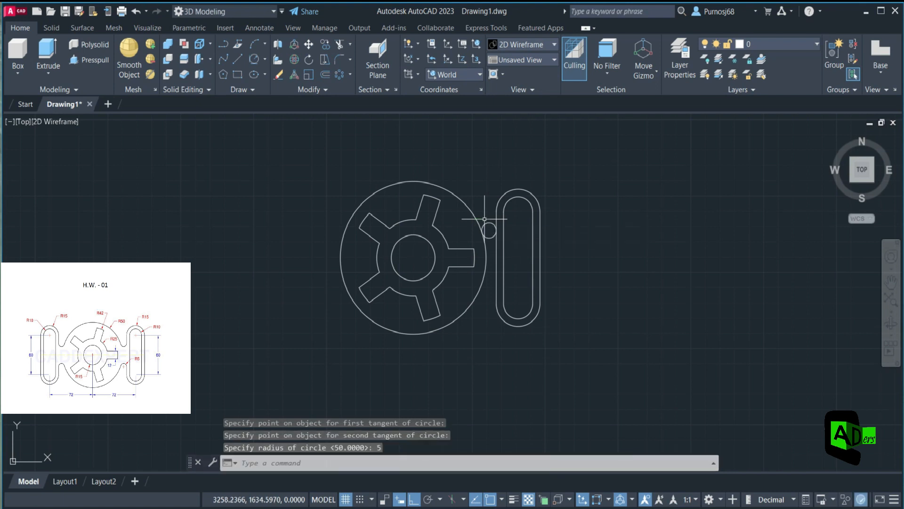
# Draw a matching lower circle of radius 5 tangent to the large circle and the outer slot outline.
pyautogui.click(265, 60)
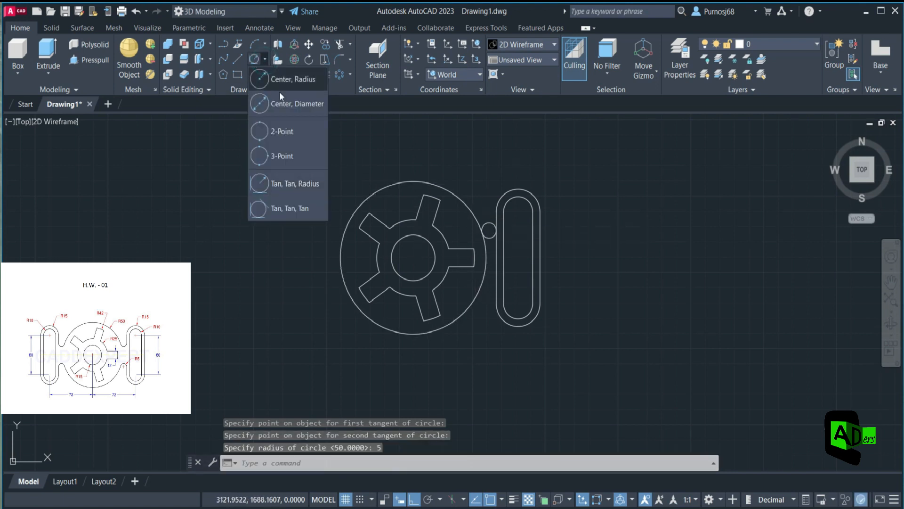
pyautogui.click(279, 77)
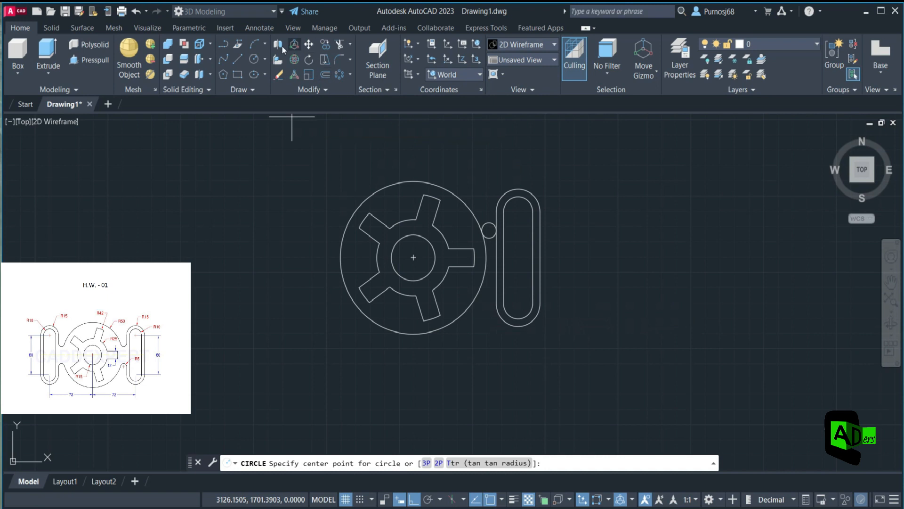
pyautogui.click(264, 60)
pyautogui.click(287, 184)
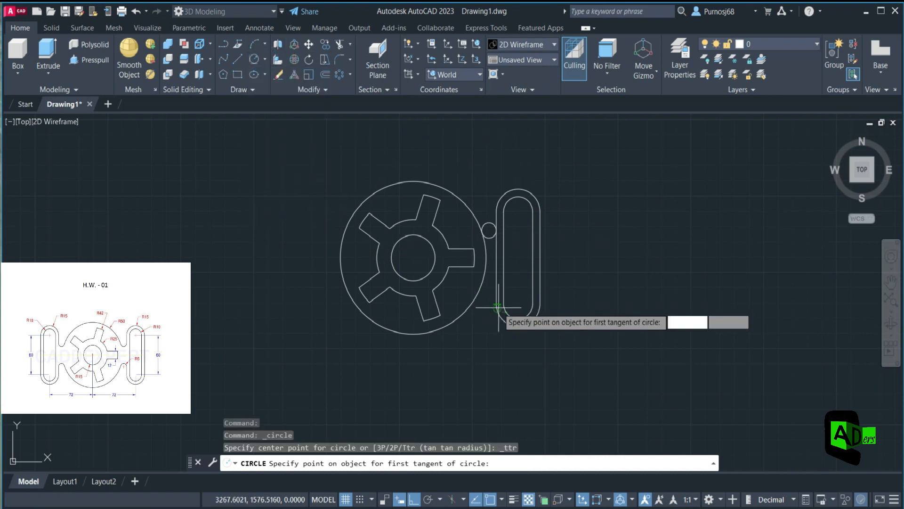
pyautogui.click(481, 304)
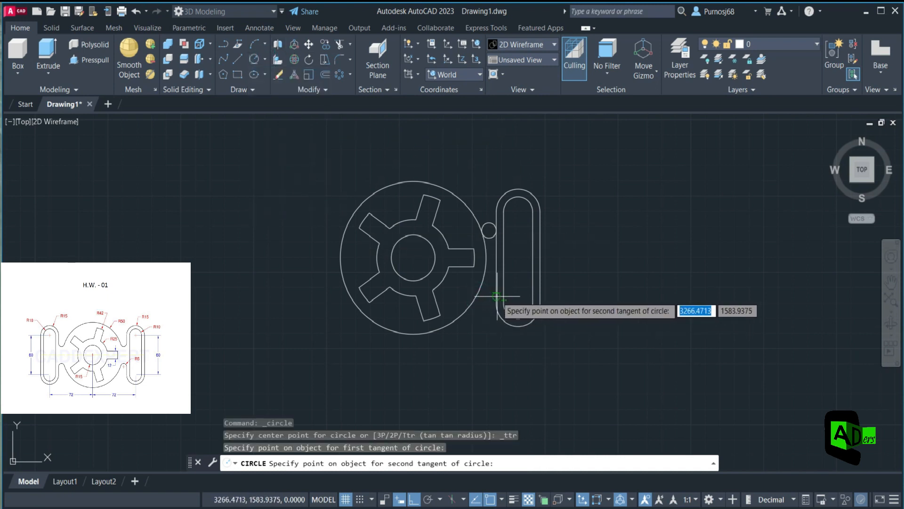
pyautogui.click(499, 296)
pyautogui.press('Return')
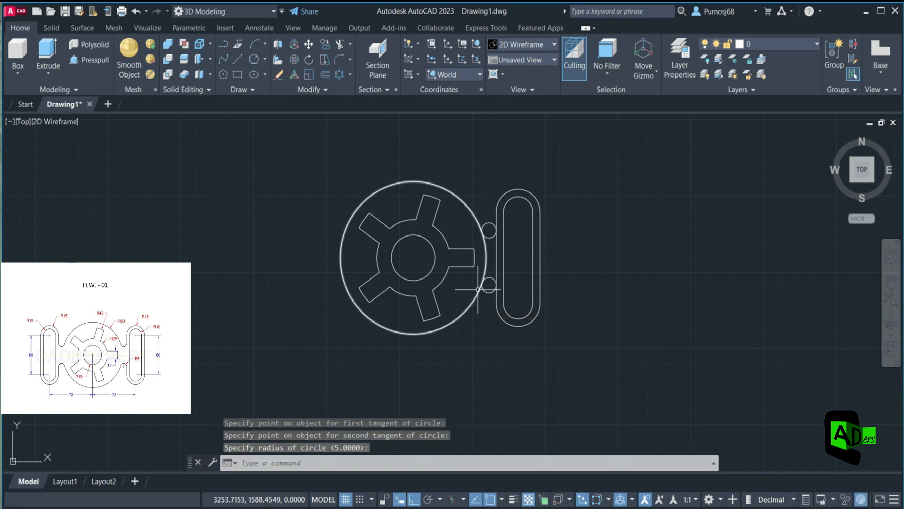
pyautogui.press('Escape')
pyautogui.press('Escape')
# Trim the small tangent circles, the large circle and the outer slot outline to leave an open neck with rounded transitions.
pyautogui.click(341, 45)
pyautogui.scroll(5, 487, 310)
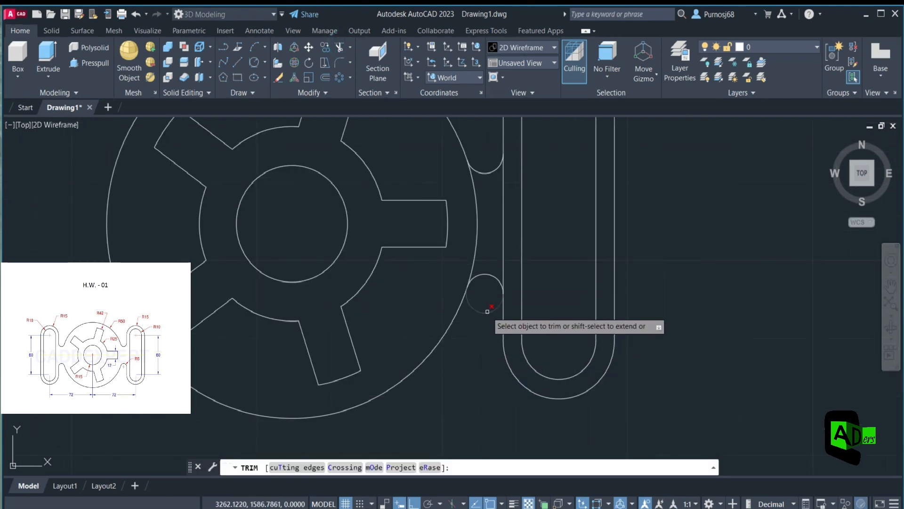
pyautogui.click(487, 309)
pyautogui.click(502, 233)
pyautogui.scroll(-5, 481, 231)
pyautogui.moveTo(594, 221); pyautogui.dragTo(600, 285, button='middle')
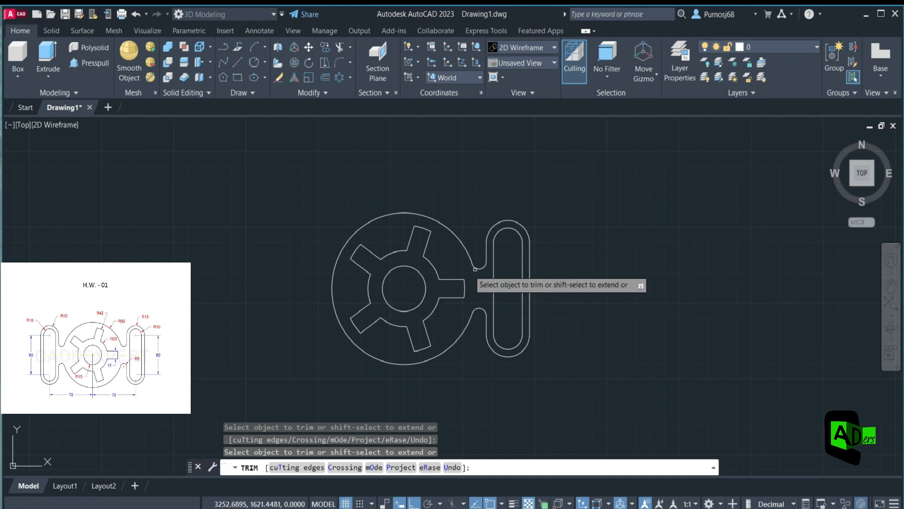
# Draw a vertical line from the hub's centre upward to beyond the large circle as a mirror axis.
pyautogui.click(239, 61)
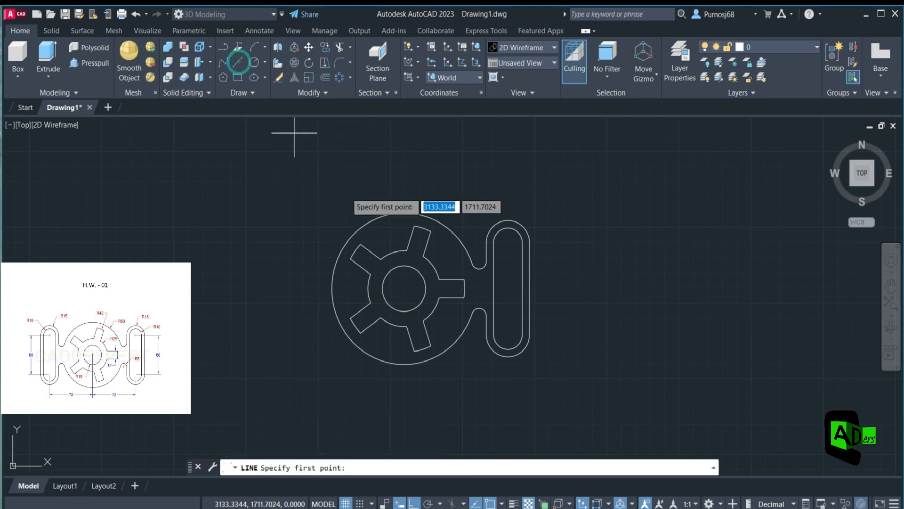
pyautogui.click(403, 289)
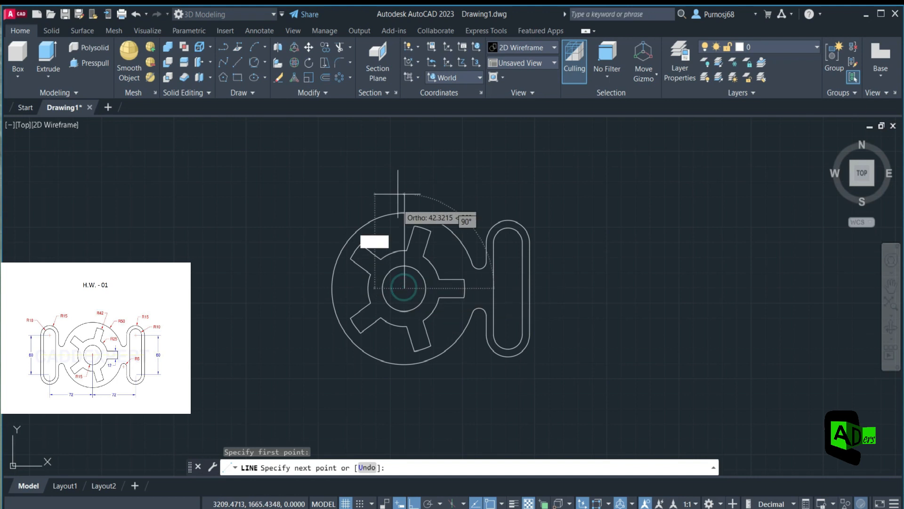
pyautogui.click(397, 168)
pyautogui.press('Escape')
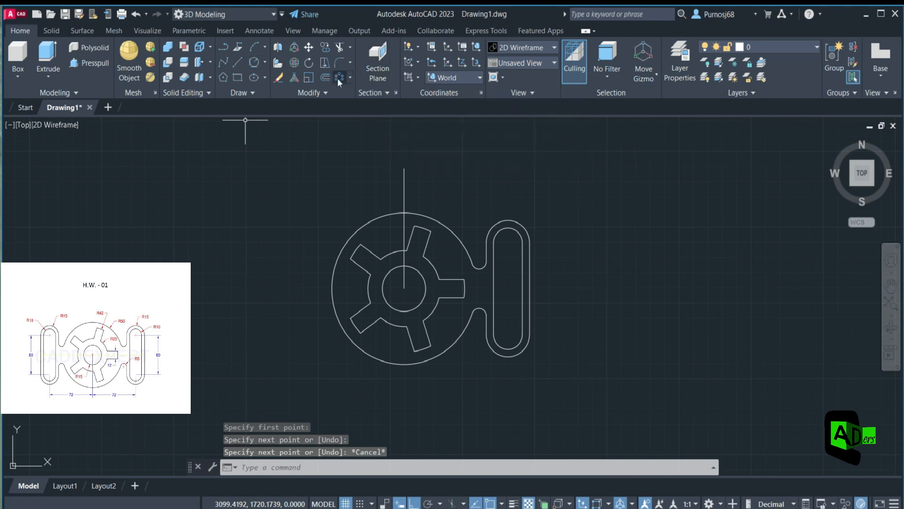
# Mirror the right slot outlines and both neck arcs about the vertical axis through the hub's centre, keeping the source objects.
pyautogui.write('mi')
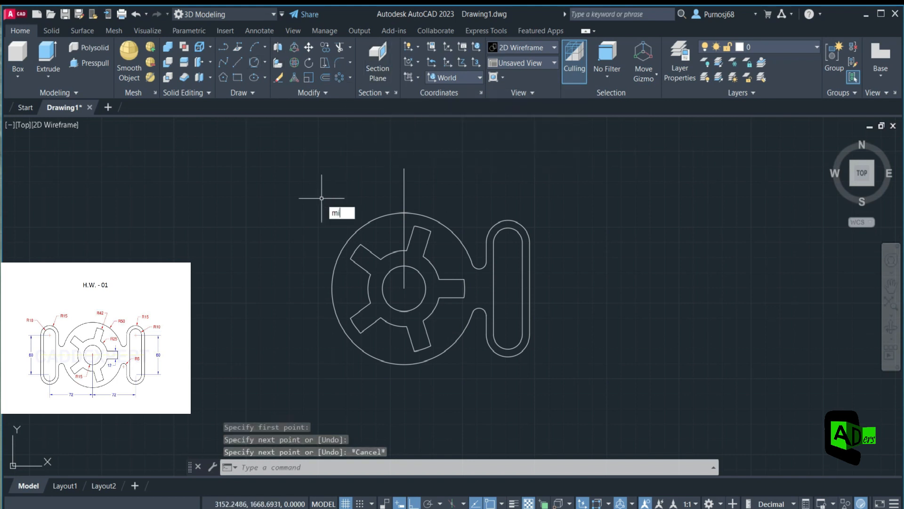
pyautogui.write('r')
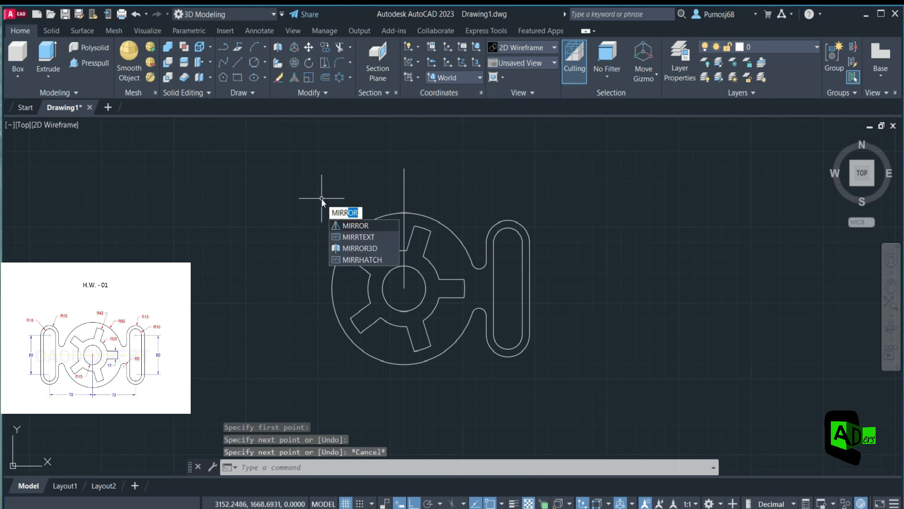
pyautogui.click(341, 224)
pyautogui.click(529, 245)
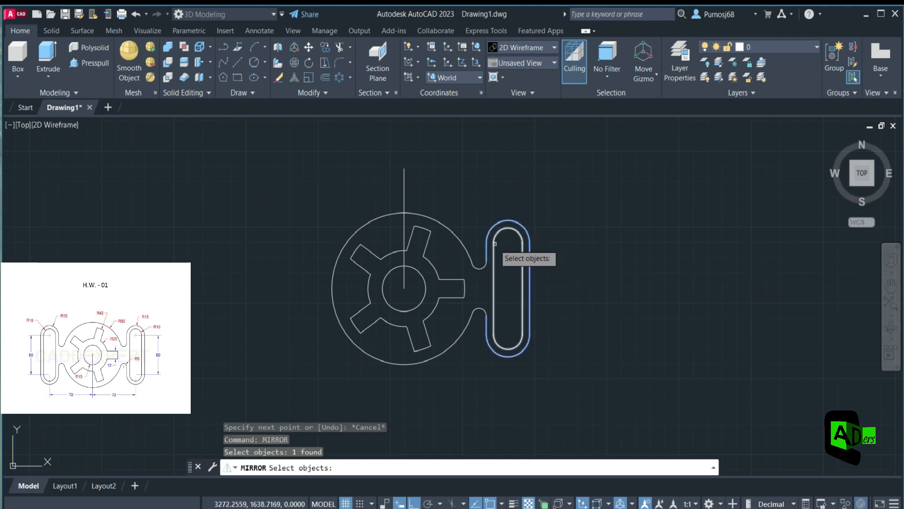
pyautogui.click(494, 244)
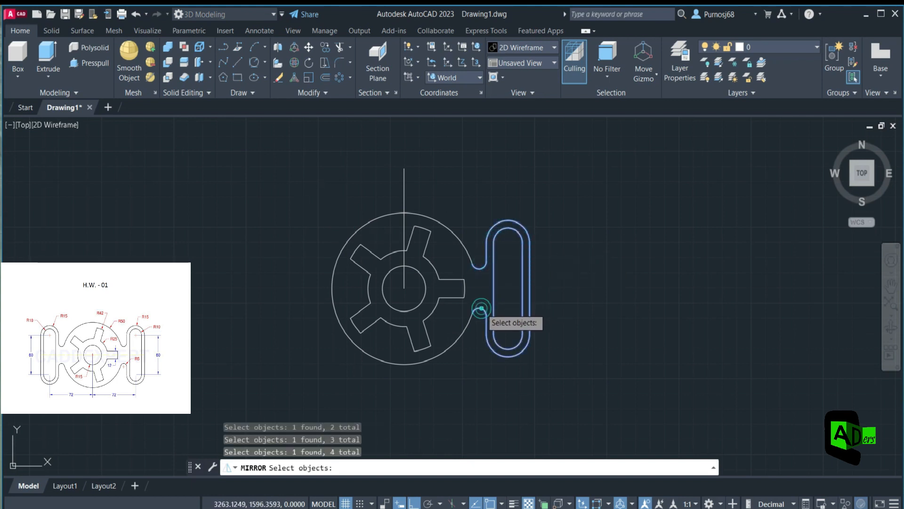
pyautogui.press('Return')
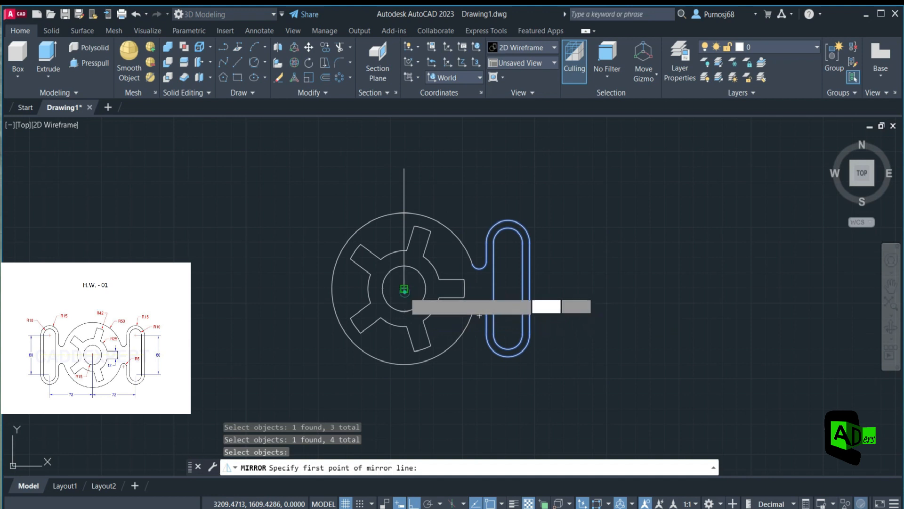
pyautogui.click(403, 288)
pyautogui.click(401, 168)
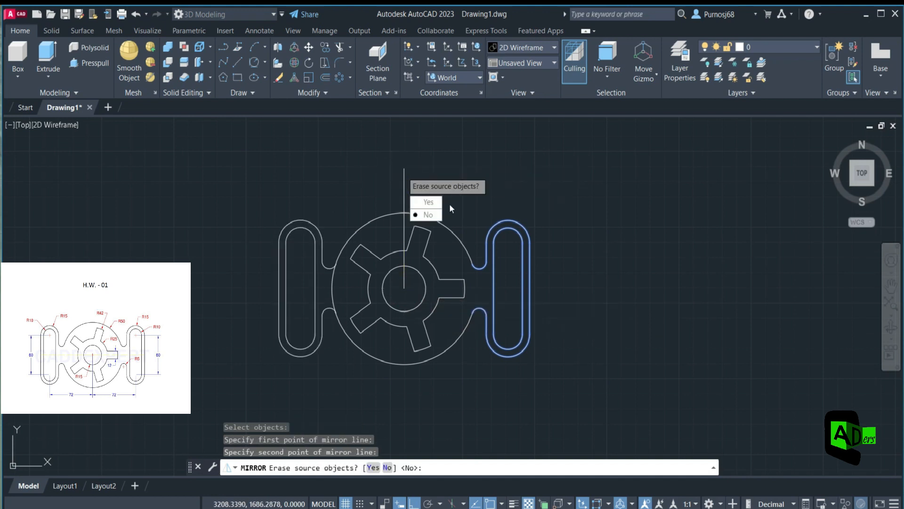
pyautogui.click(427, 216)
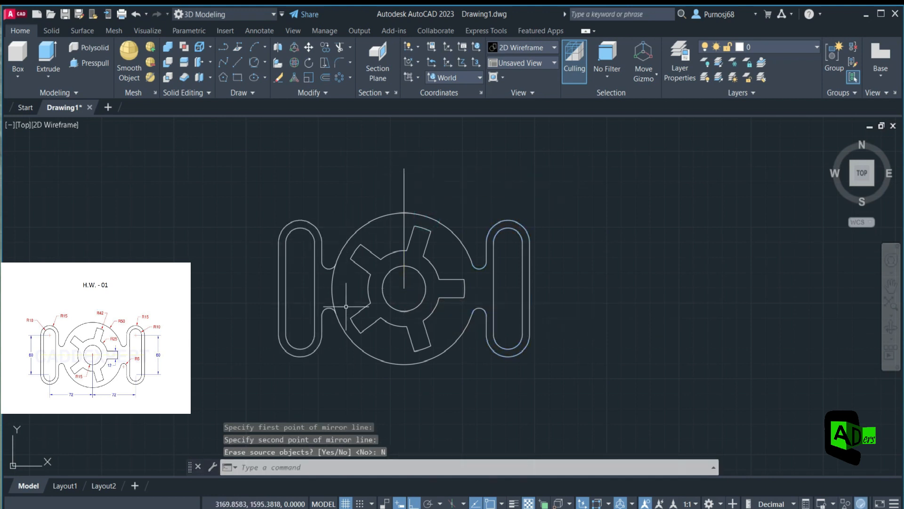
pyautogui.press('Escape')
pyautogui.press('Escape')
pyautogui.press('Escape')
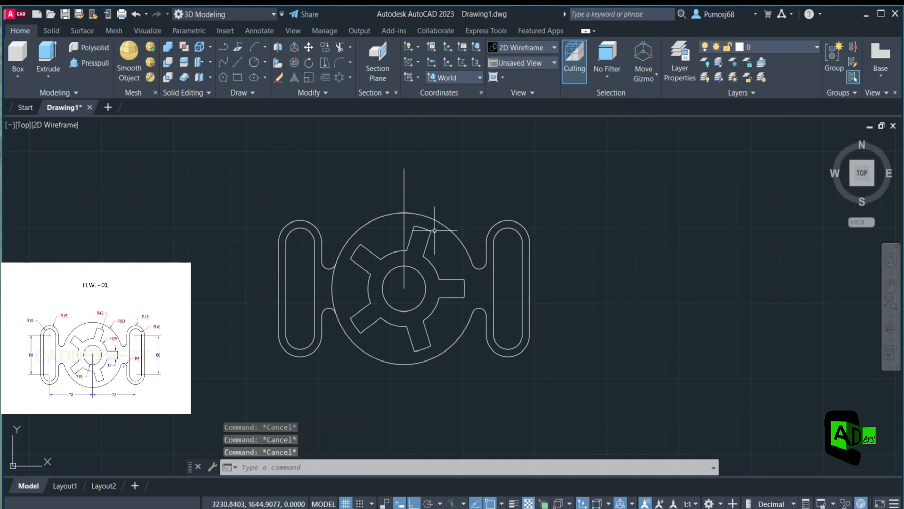
# Trim the large circle's arc between the left neck transitions and remove the vertical mirror axis line.
pyautogui.press('Return')
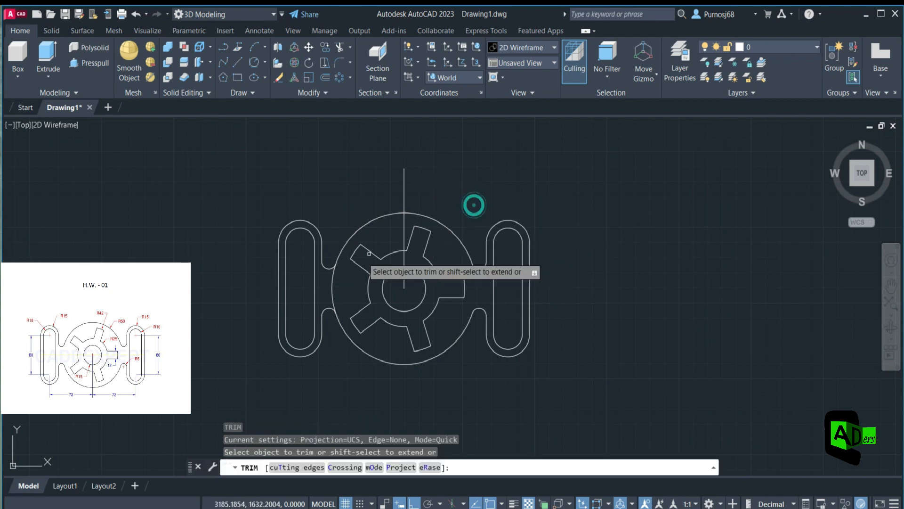
pyautogui.click(333, 286)
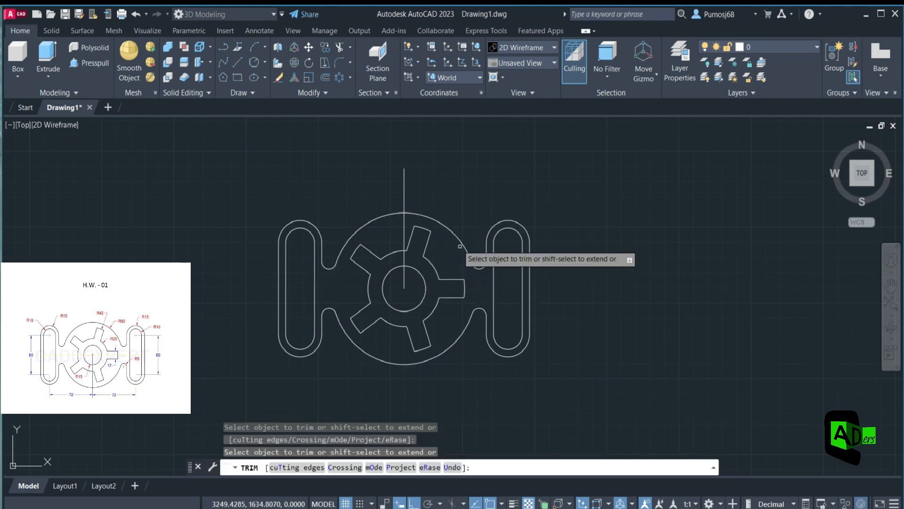
pyautogui.click(404, 192)
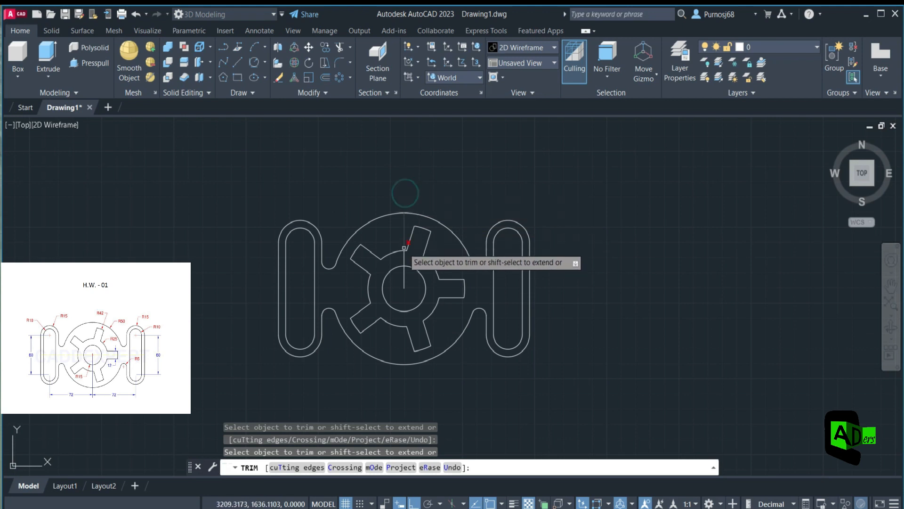
pyautogui.click(403, 258)
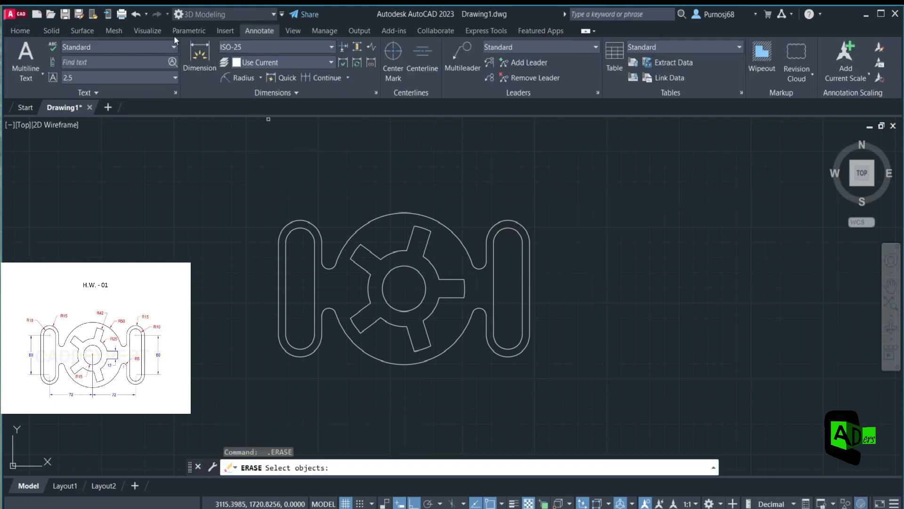
# Add radius dimensions to the large circle and the upper end arc of the right slot's outer outline.
pyautogui.click(260, 80)
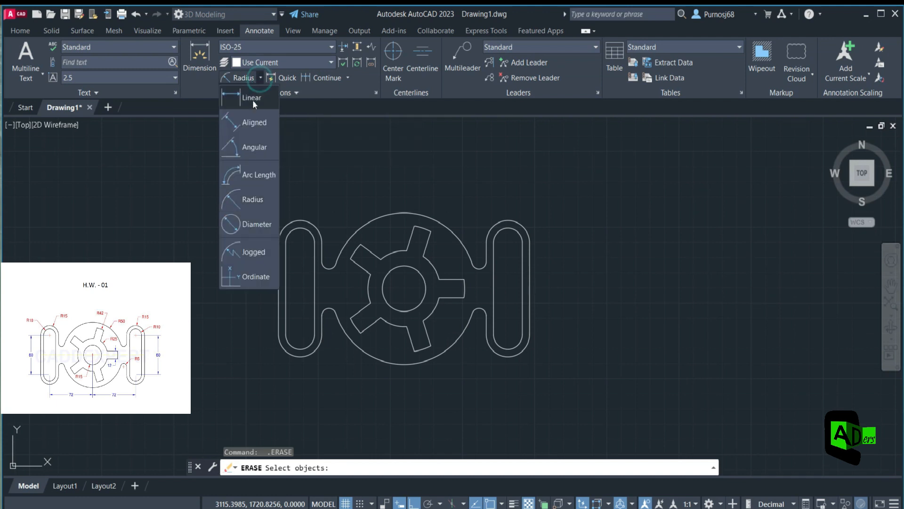
pyautogui.click(249, 201)
pyautogui.click(432, 219)
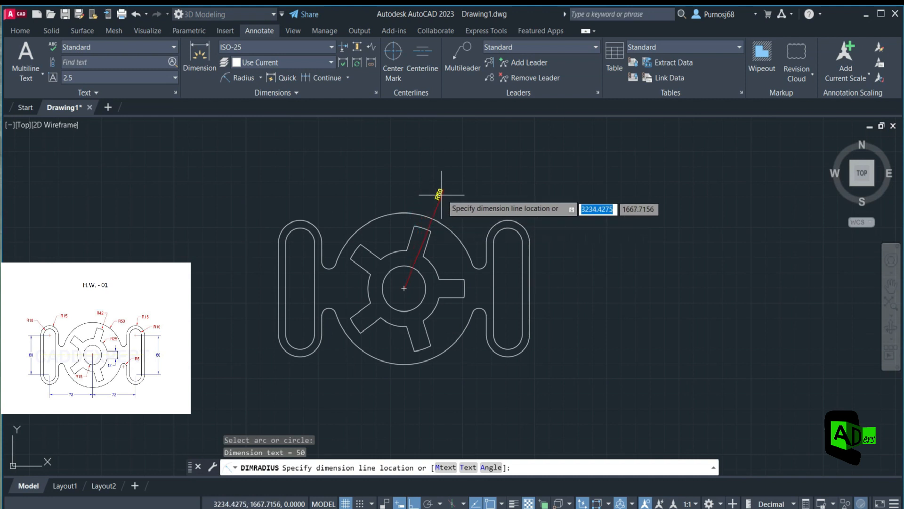
pyautogui.click(459, 169)
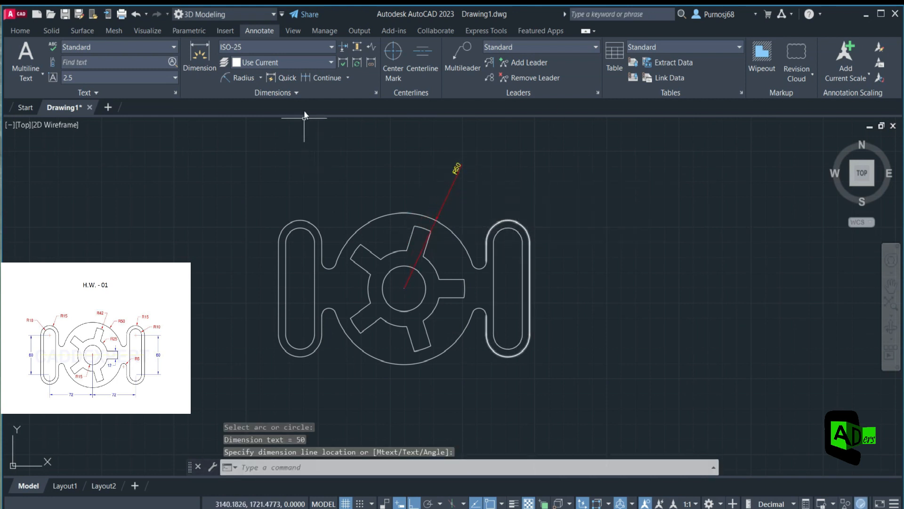
pyautogui.click(233, 77)
pyautogui.click(519, 226)
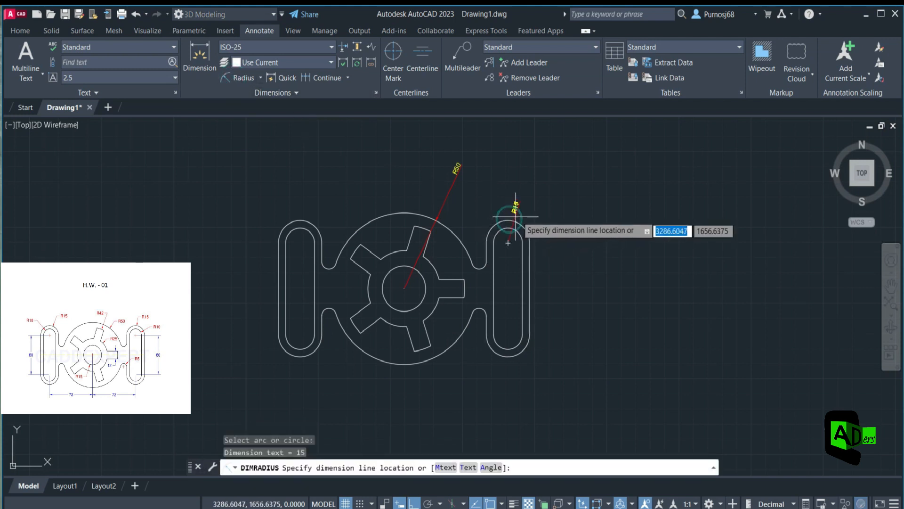
pyautogui.click(535, 198)
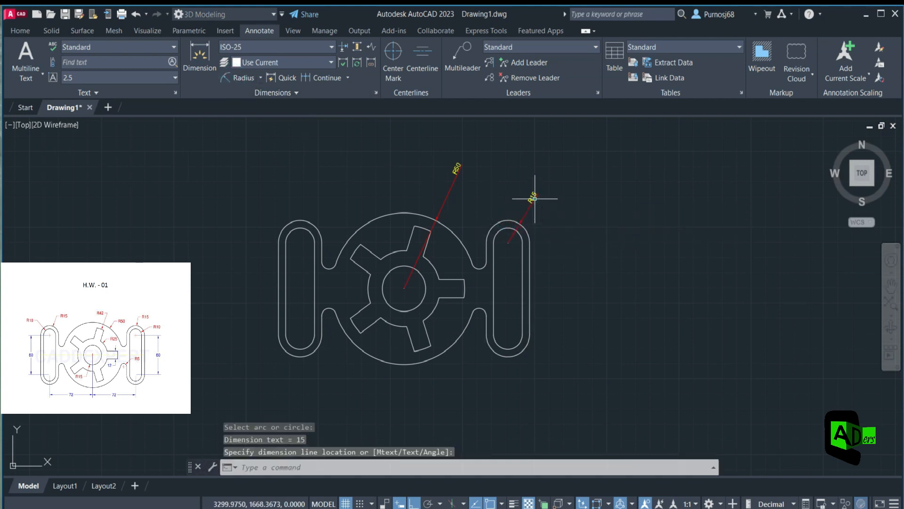
# Add radius dimensions to the left slot's inner upper arc and the hub's central circle.
pyautogui.click(244, 79)
pyautogui.click(298, 237)
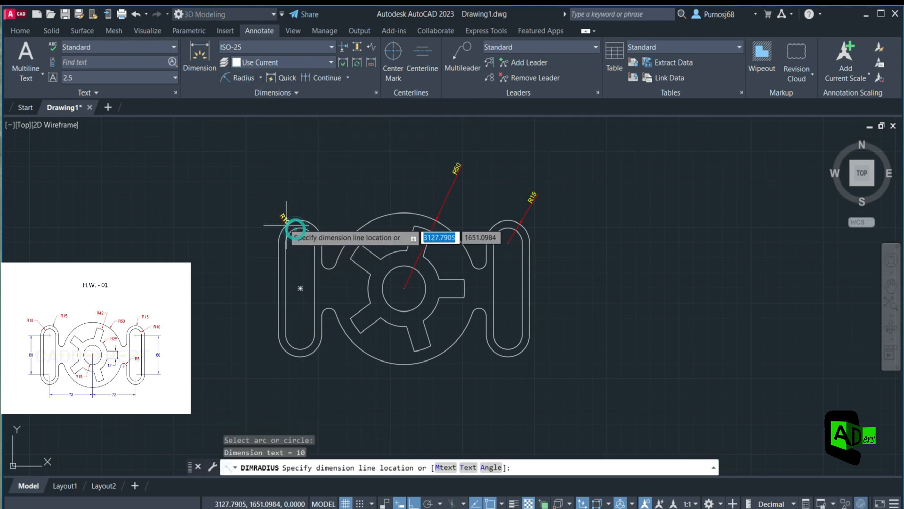
pyautogui.click(263, 202)
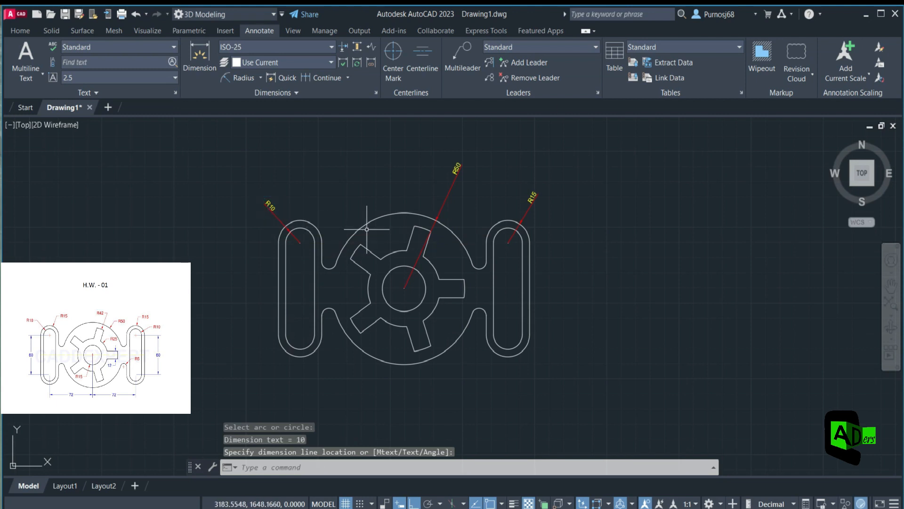
pyautogui.click(247, 82)
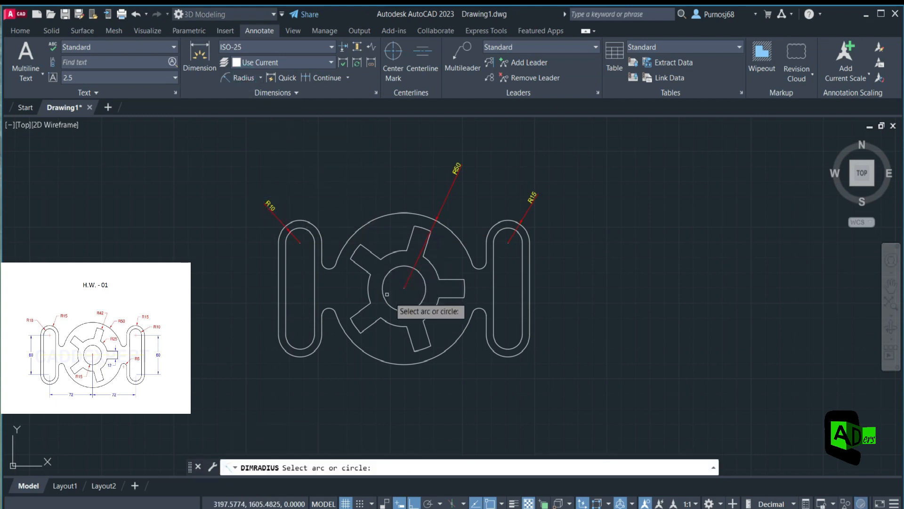
pyautogui.click(393, 307)
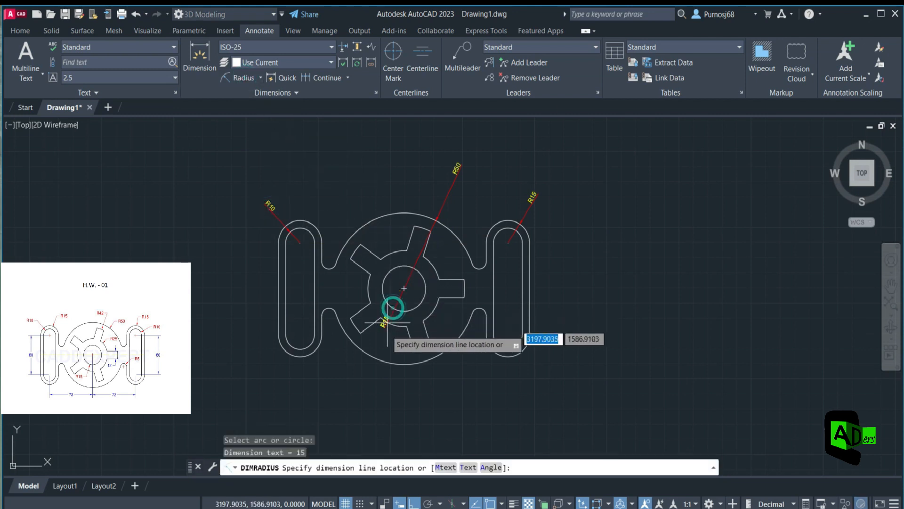
pyautogui.click(366, 371)
# Add a radius dimension to the lower transition arc of the right neck, placed outside the right slot.
pyautogui.click(244, 77)
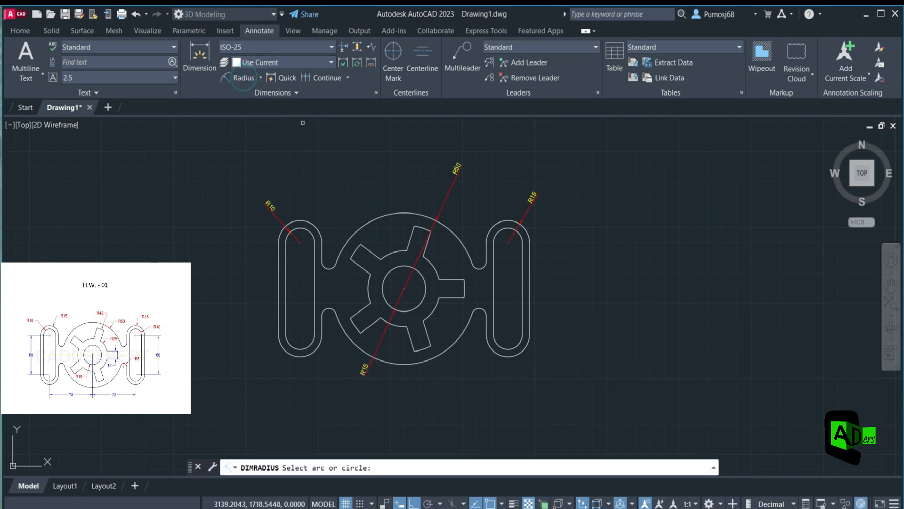
pyautogui.click(479, 315)
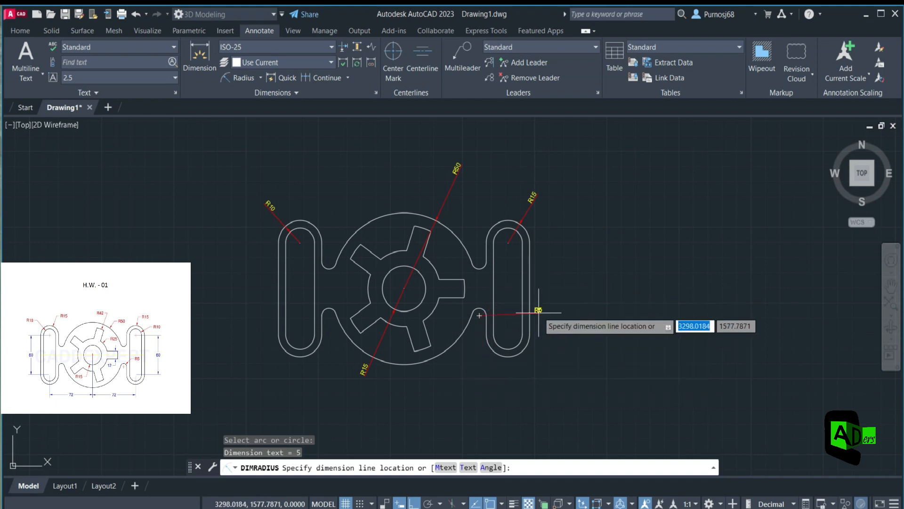
pyautogui.click(542, 280)
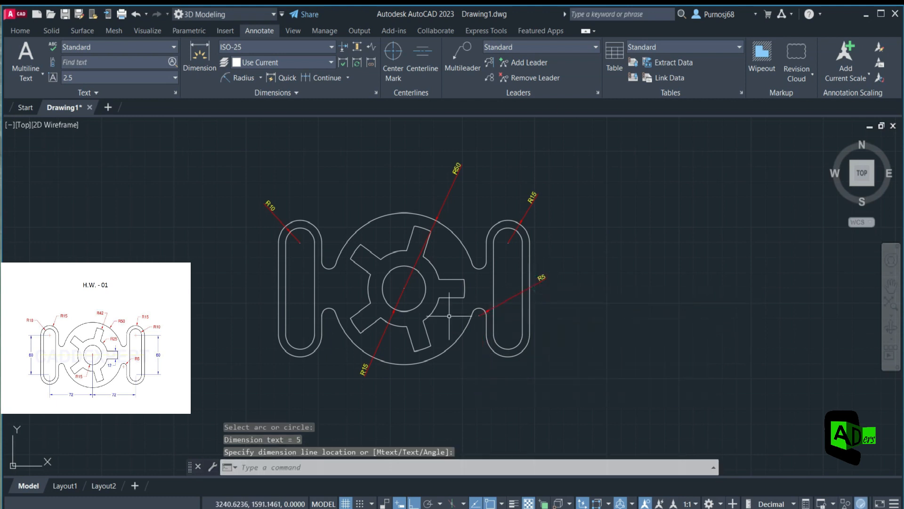
# Dimension the horizontal distance from the left slot's lower arc centre to the hub's centre, placed below the part.
pyautogui.click(260, 79)
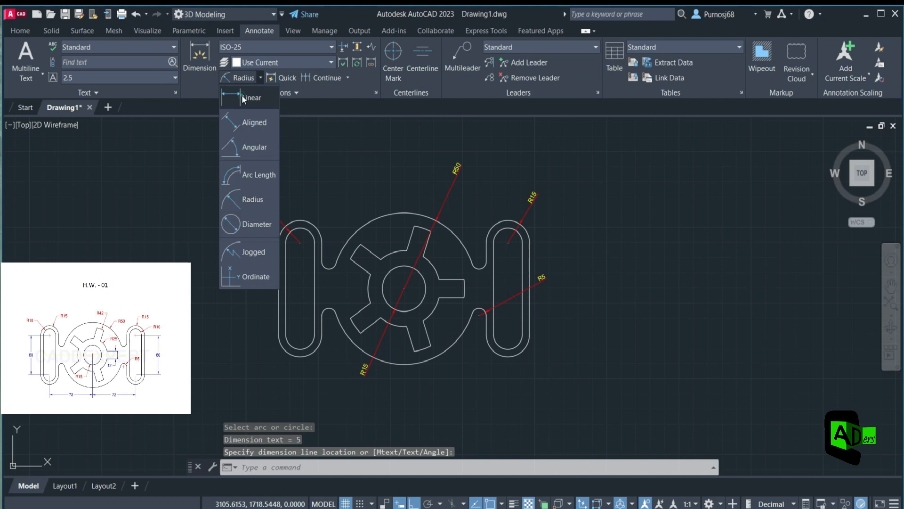
pyautogui.click(250, 97)
pyautogui.click(300, 333)
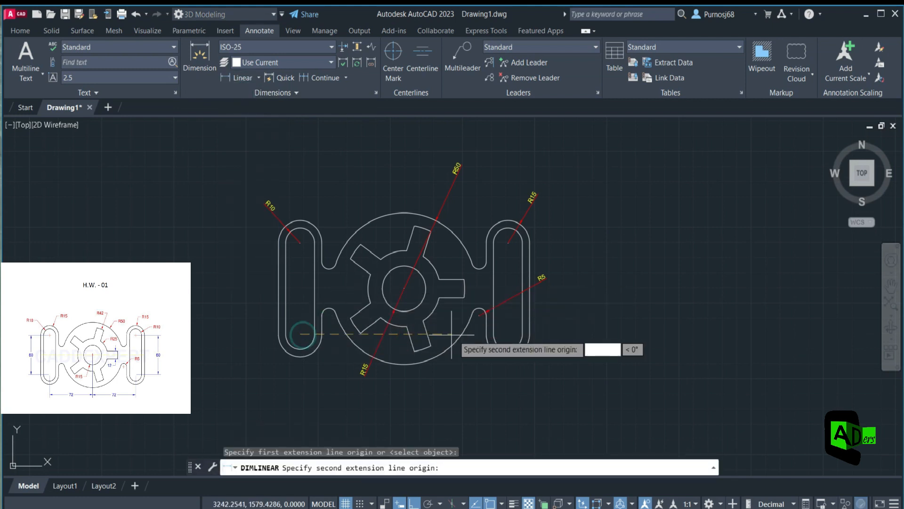
pyautogui.click(404, 289)
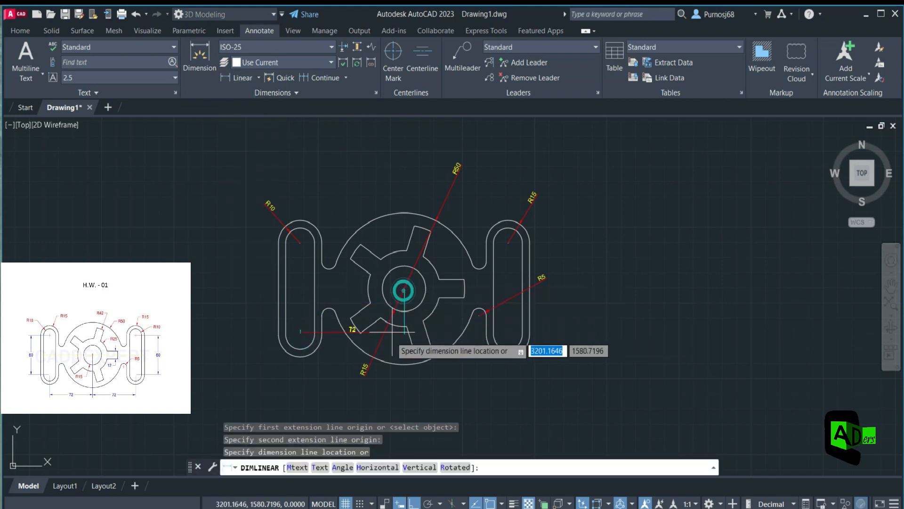
pyautogui.click(376, 393)
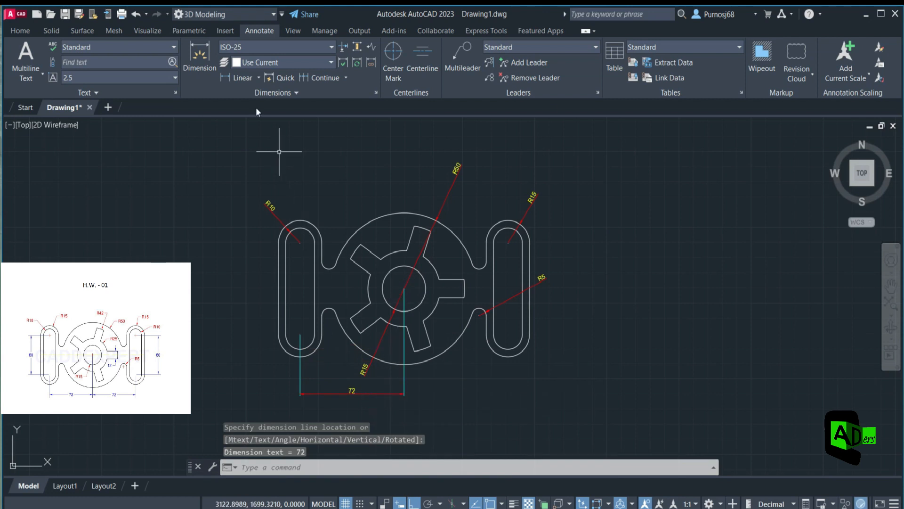
# Dimension the horizontal distance from the hub's centre to the right slot's lower arc centre, in line with the existing horizontal dimension.
pyautogui.click(236, 79)
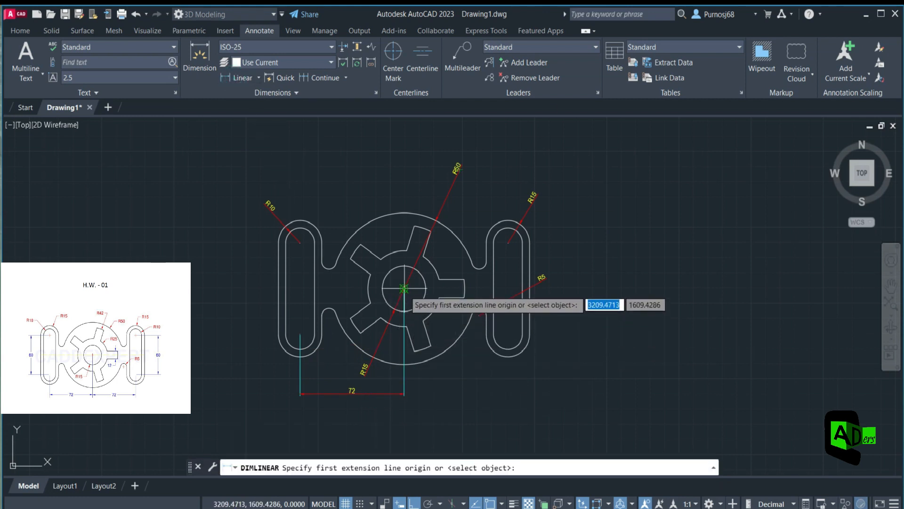
pyautogui.click(404, 288)
pyautogui.click(508, 335)
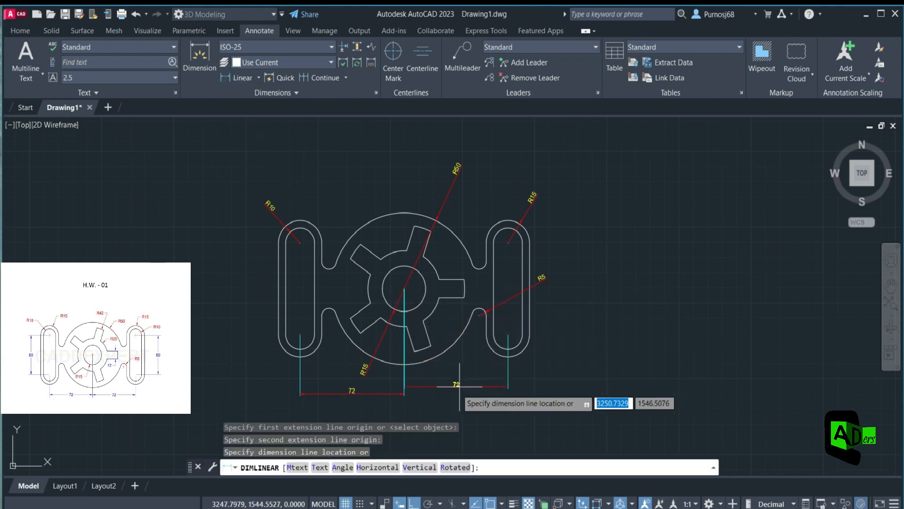
pyautogui.click(454, 394)
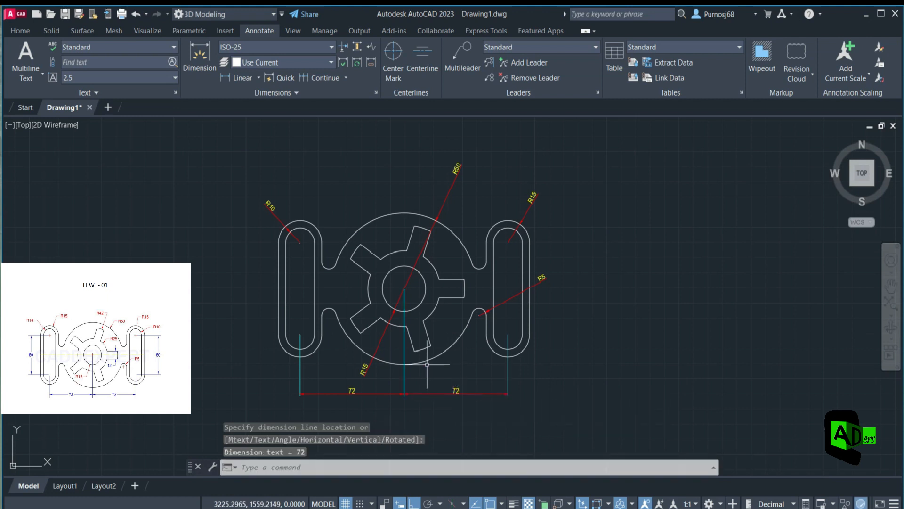
# Dimension the vertical distance between the left slot's upper and lower arc centres, placed left of the slot.
pyautogui.click(240, 80)
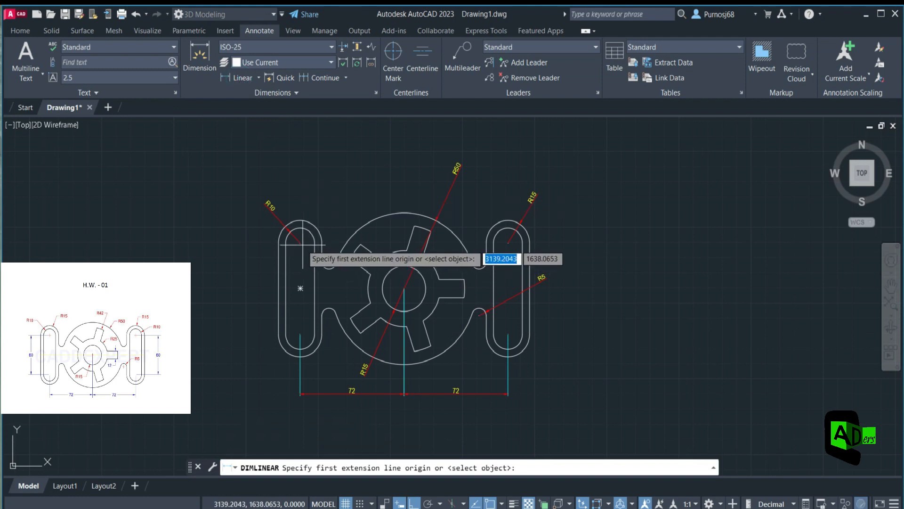
pyautogui.click(300, 243)
pyautogui.click(300, 333)
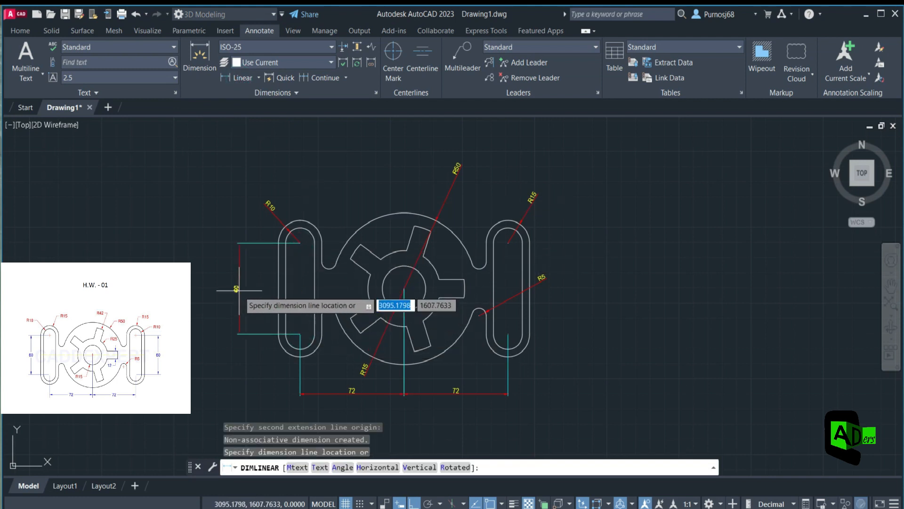
pyautogui.click(239, 290)
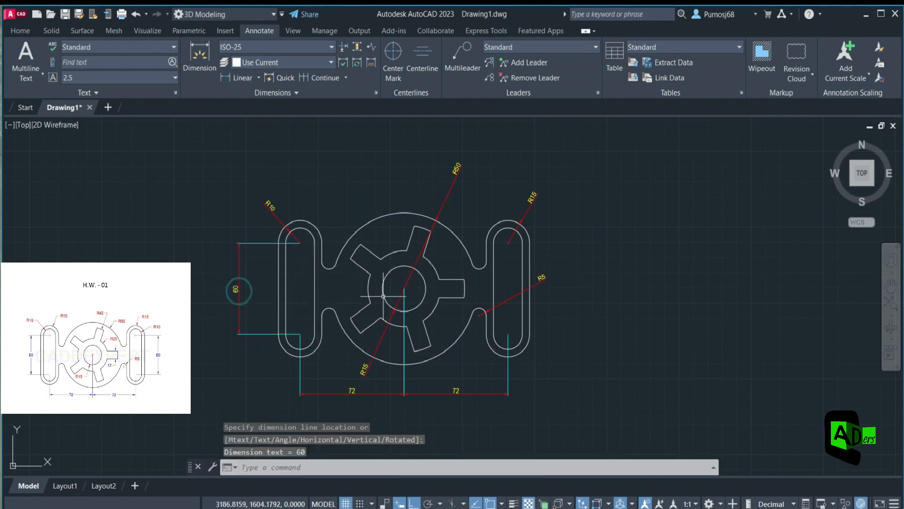
# Dimension the width of the hub's horizontal tab outside the right slot, and the radius of the left slot's outer upper arc.
pyautogui.click(243, 78)
pyautogui.click(451, 280)
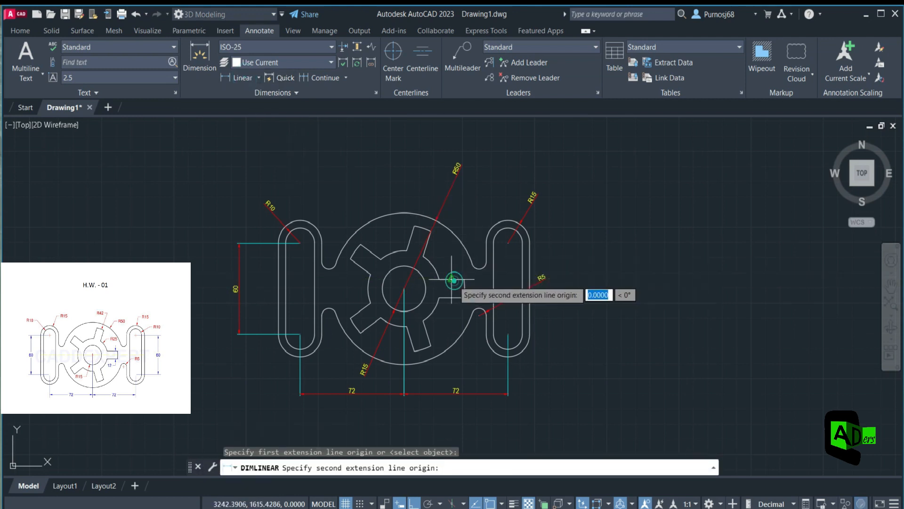
pyautogui.click(452, 297)
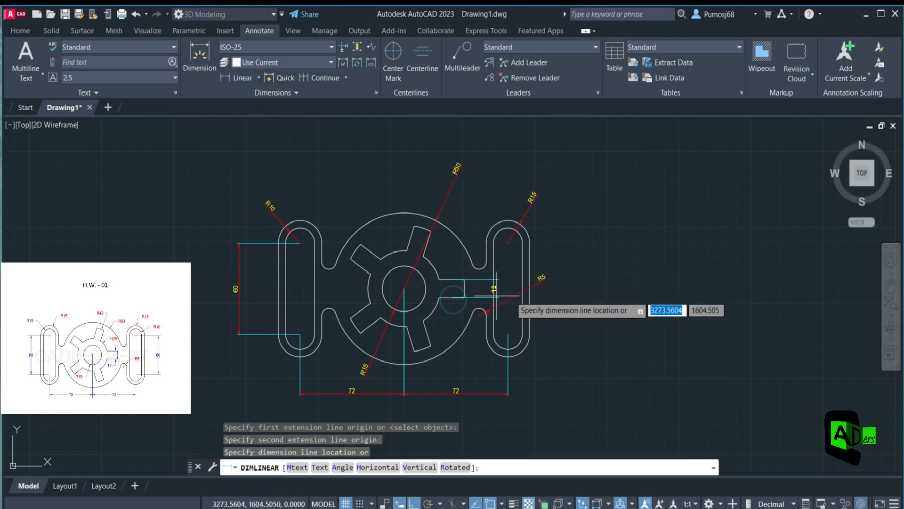
pyautogui.click(603, 291)
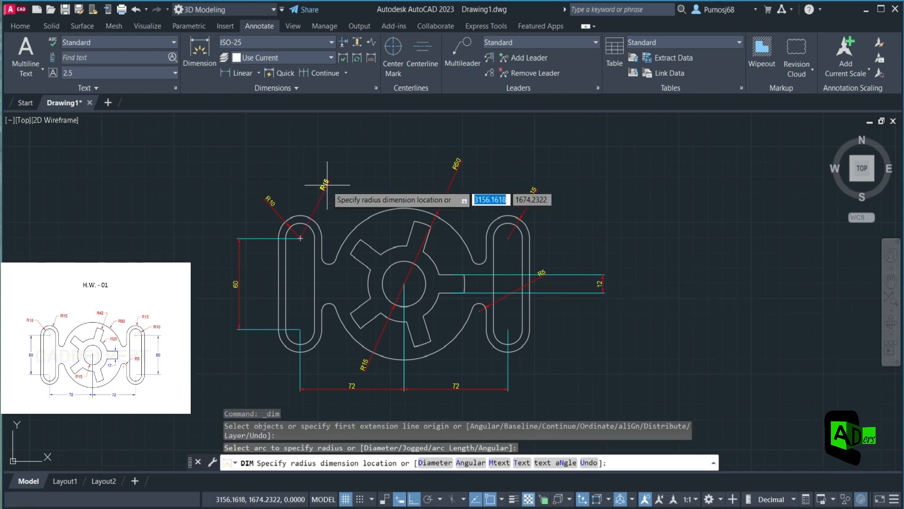
pyautogui.click(324, 188)
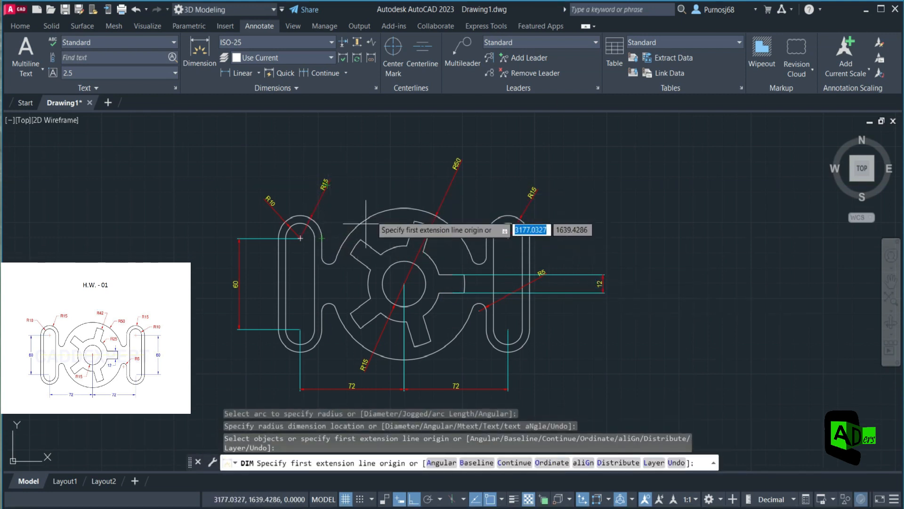